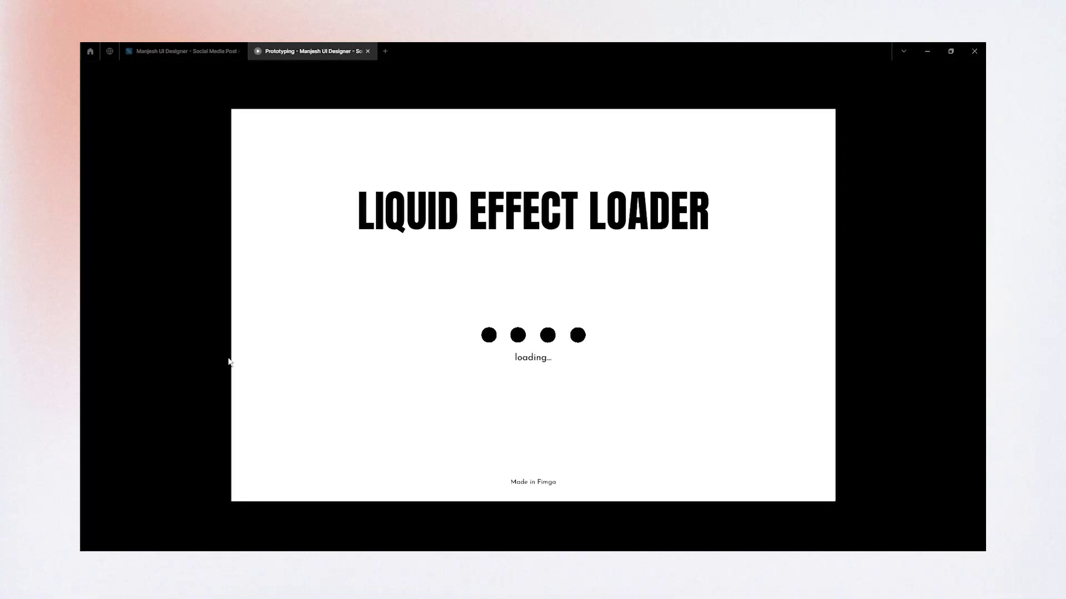
Step: Leave the loader prototype preview and return to the Figma design file
left_click(177, 50)
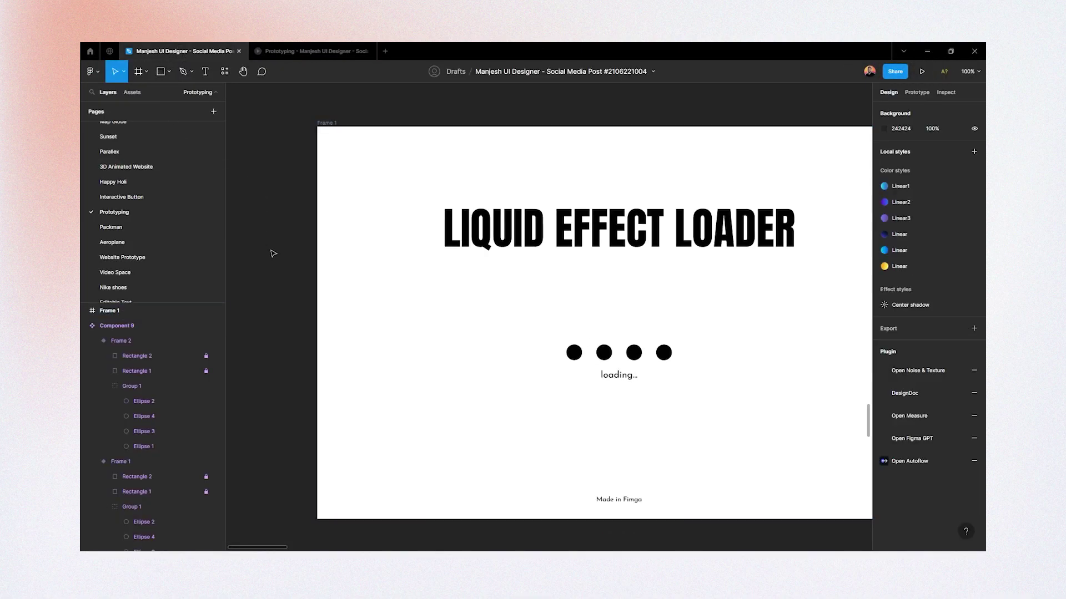
scroll(278, 261, "down", 5)
scroll(309, 178, "down", 5)
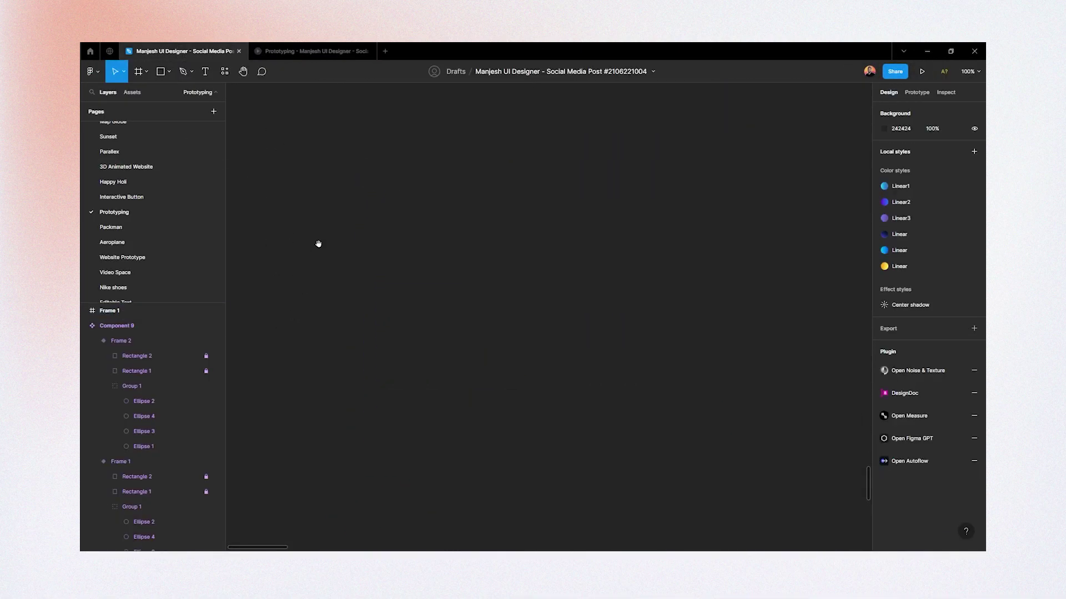
Step: Draw a new 414×414 frame, Frame 38, and zoom to fit it
key("f")
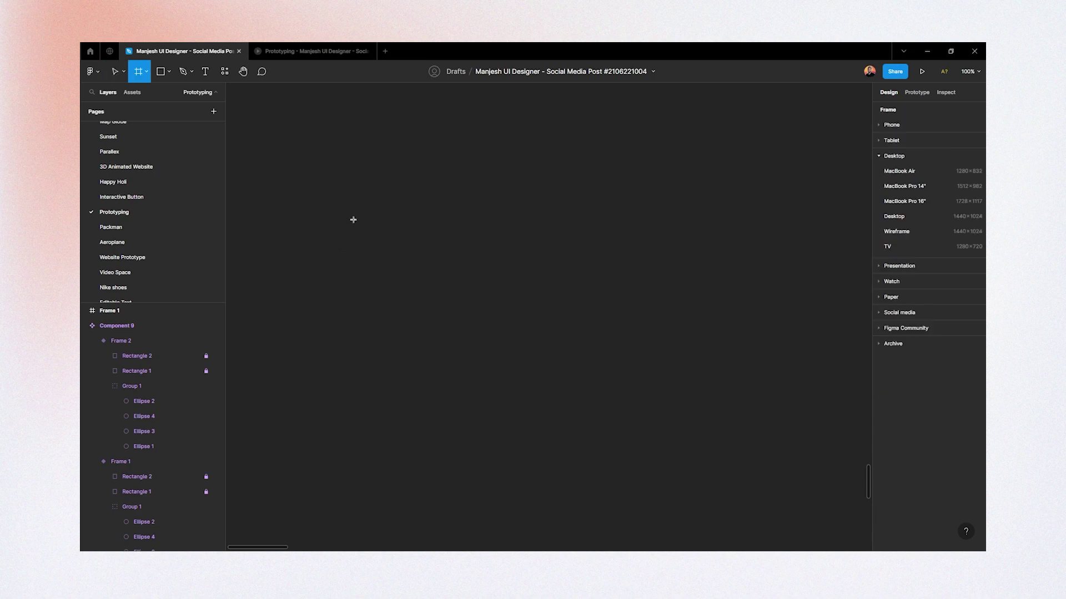
left_click_drag(360, 181, 605, 365)
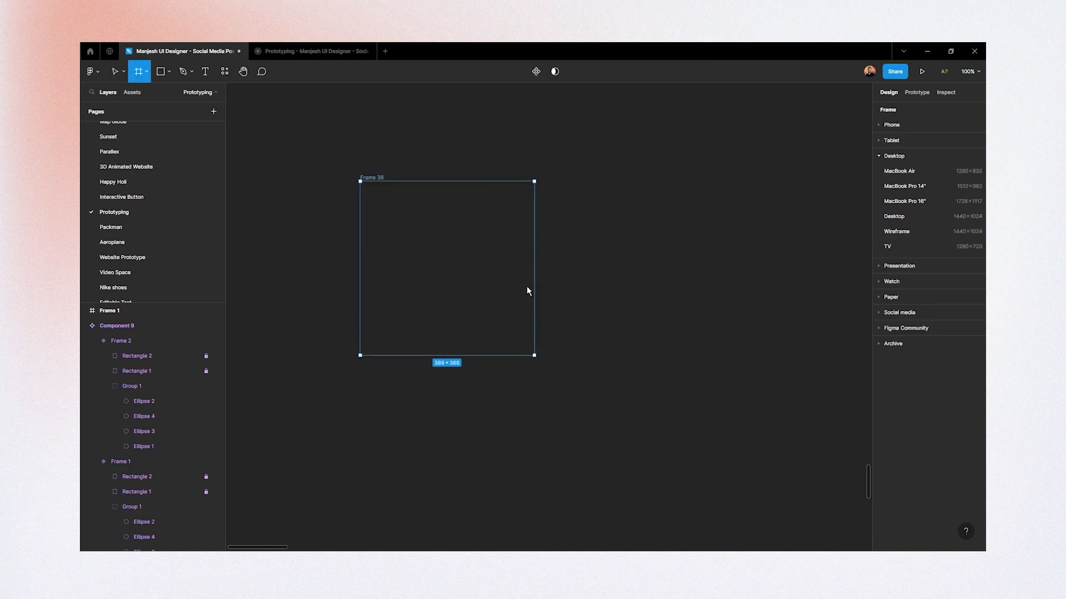
left_click_drag(605, 365, 555, 312)
left_click(355, 230)
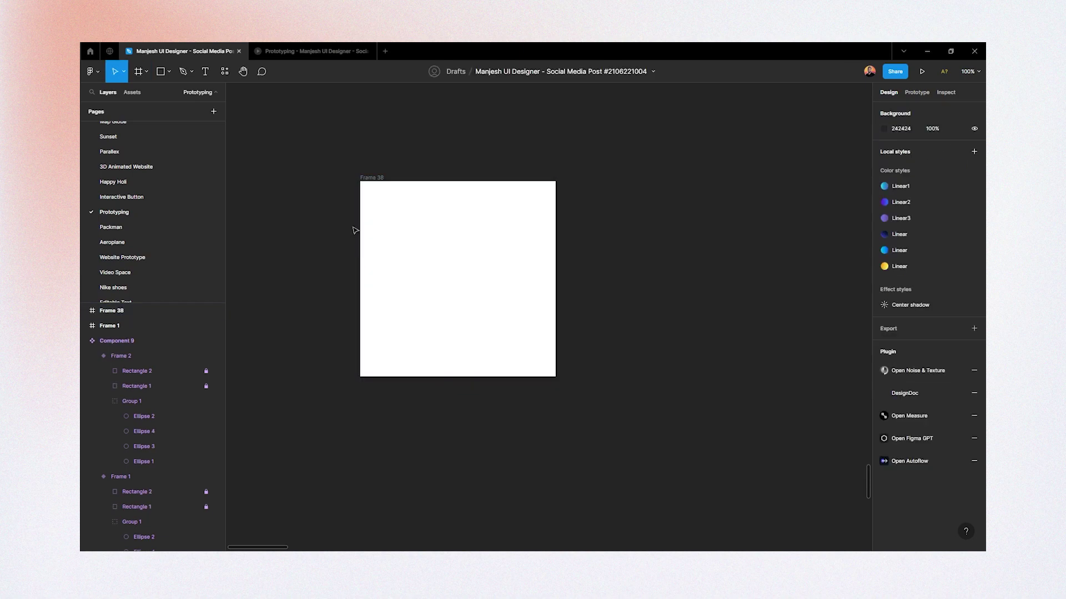
left_click(365, 180)
key("shift+2")
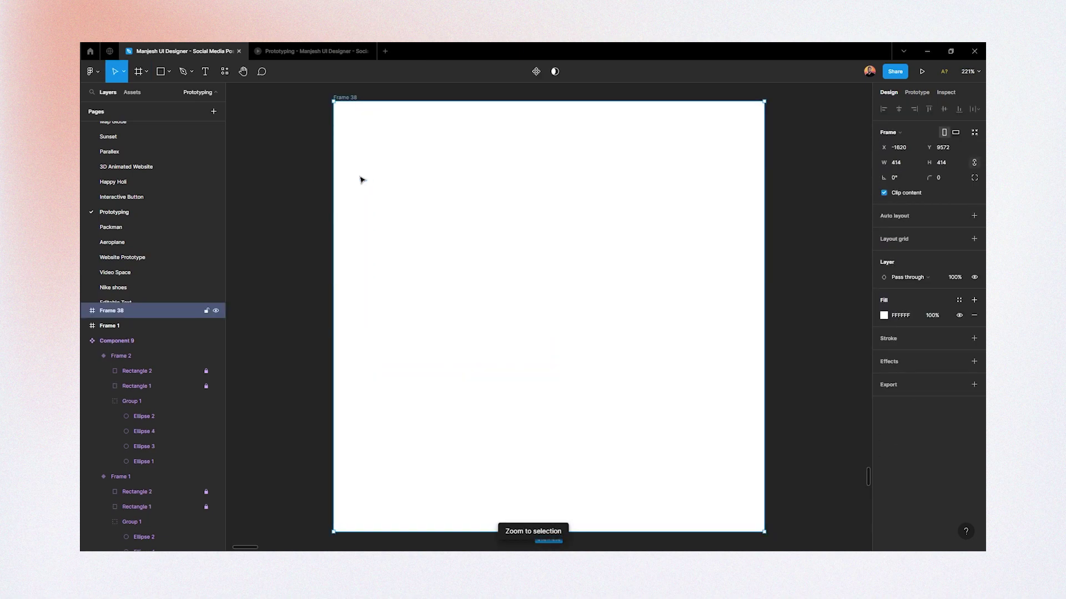
Step: Place four grey circles inside Frame 38, each sized 44×44 pixels
key("o")
mouse_move(400, 275)
left_mouse_down()
mouse_move(427, 303)
mouse_move(547, 296)
left_mouse_up()
key("v")
left_click(416, 288)
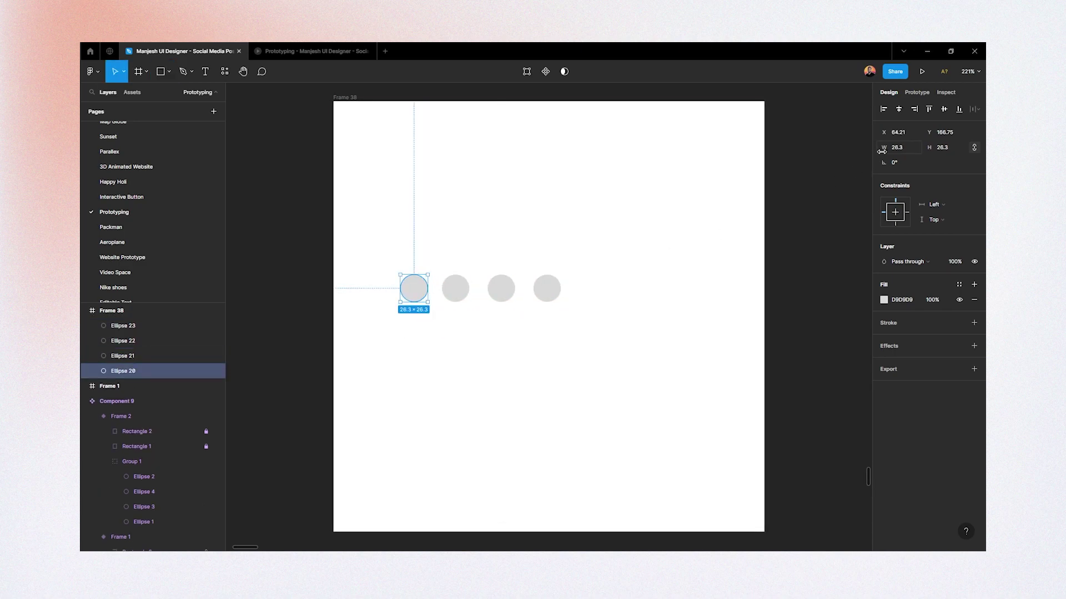
left_click(904, 148)
key("Return")
left_click_drag(457, 288, 479, 330)
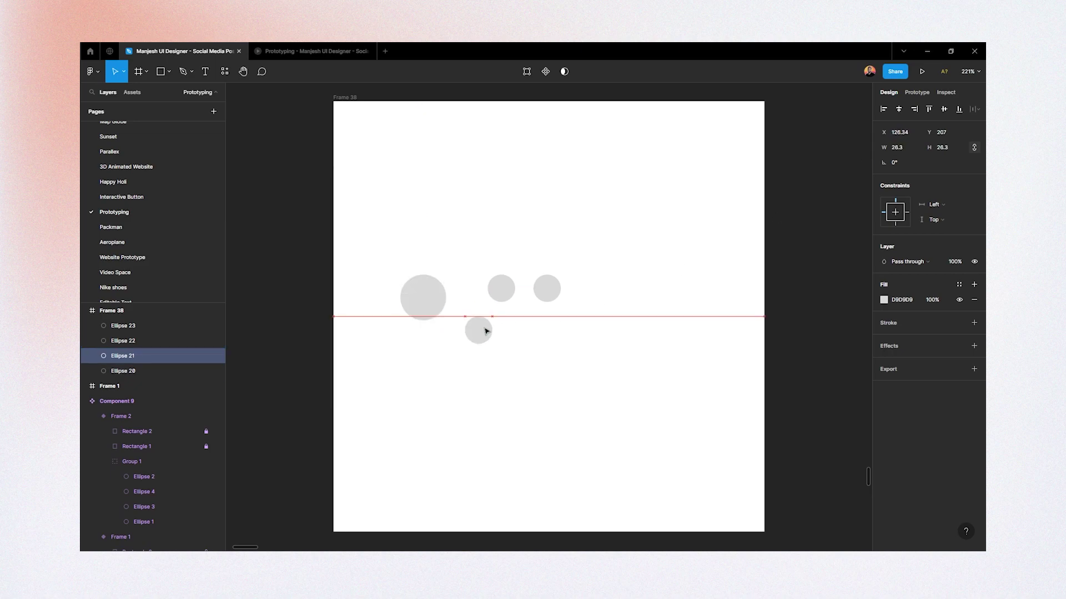
left_click(500, 289)
left_click(548, 289, "shift")
left_click(479, 330, "shift")
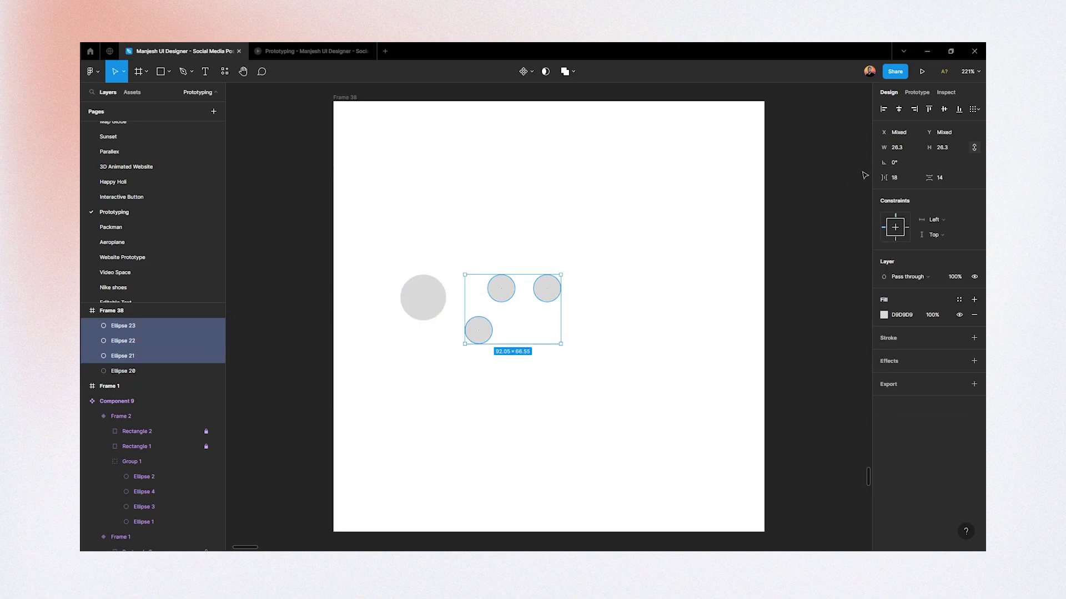
left_click(905, 150)
type("44")
key("Return")
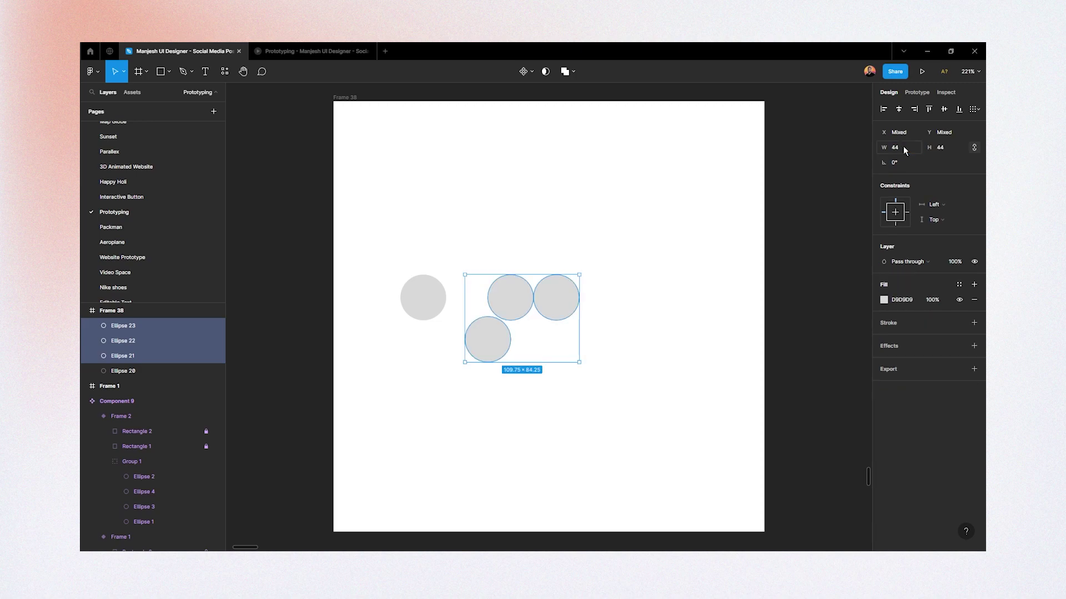
Step: Arrange the circles in an evenly distributed auto layout row, spacing 13, centred in the frame
left_click_drag(358, 230, 438, 286)
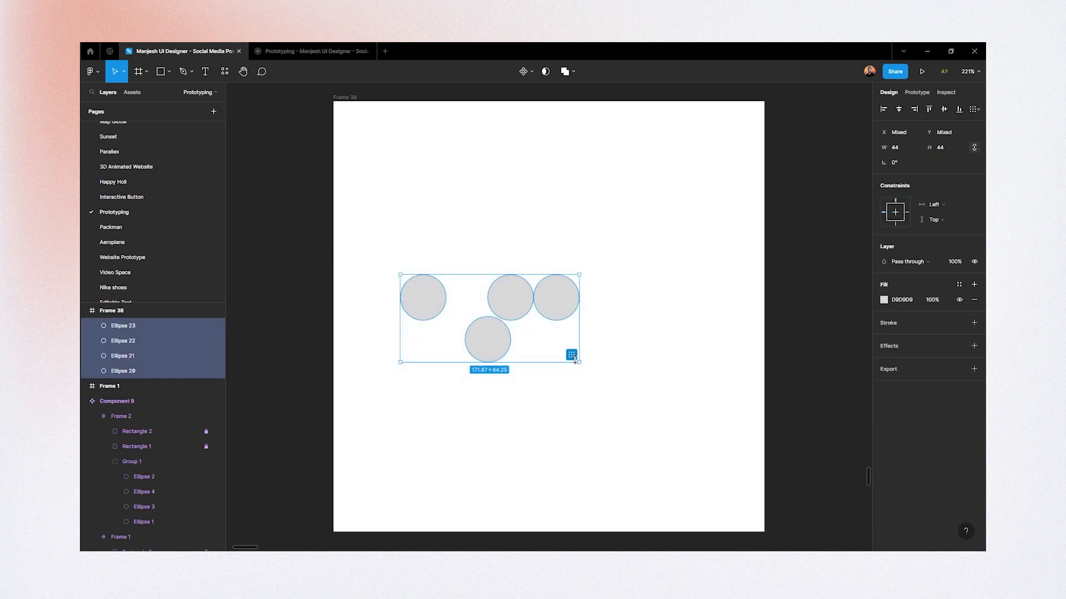
left_click(571, 355)
left_click(974, 108)
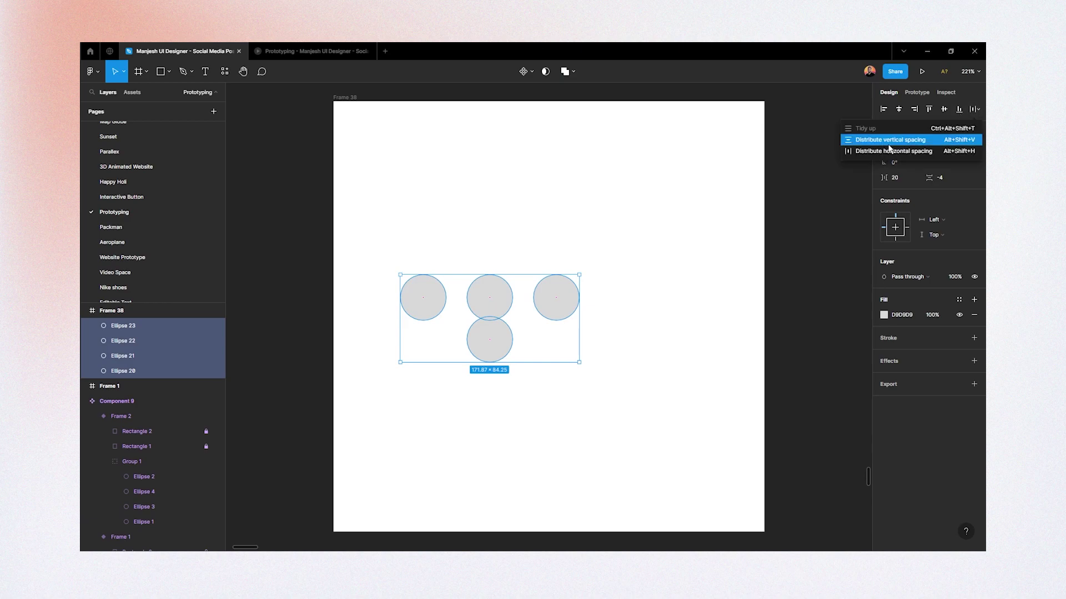
left_click(884, 141)
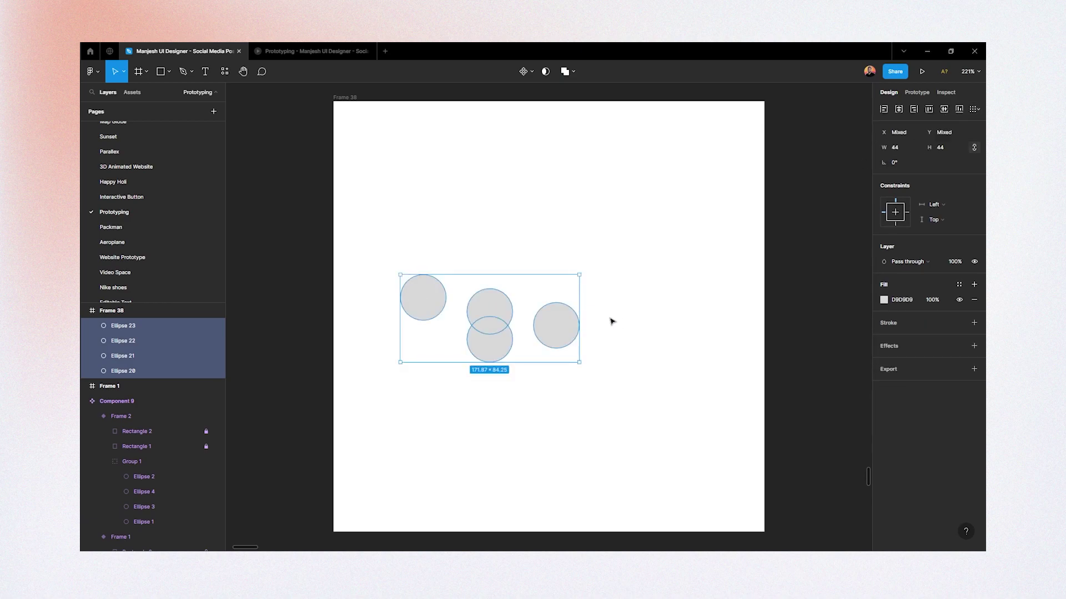
key("shift+a")
left_click_drag(884, 262, 907, 262)
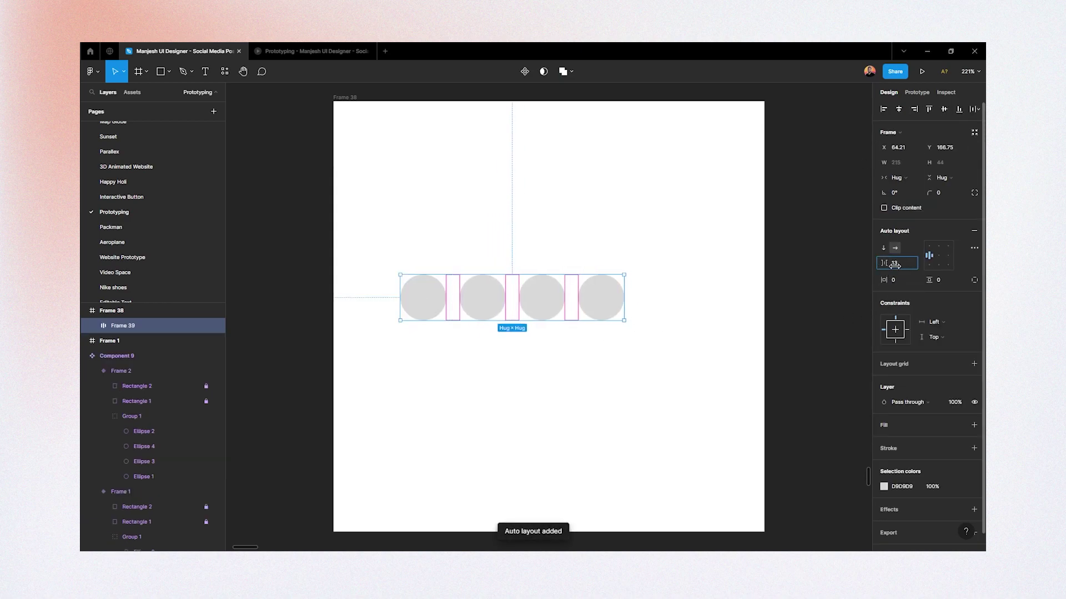
left_click(710, 261)
left_click(557, 283)
key("alt+h")
key("alt+v")
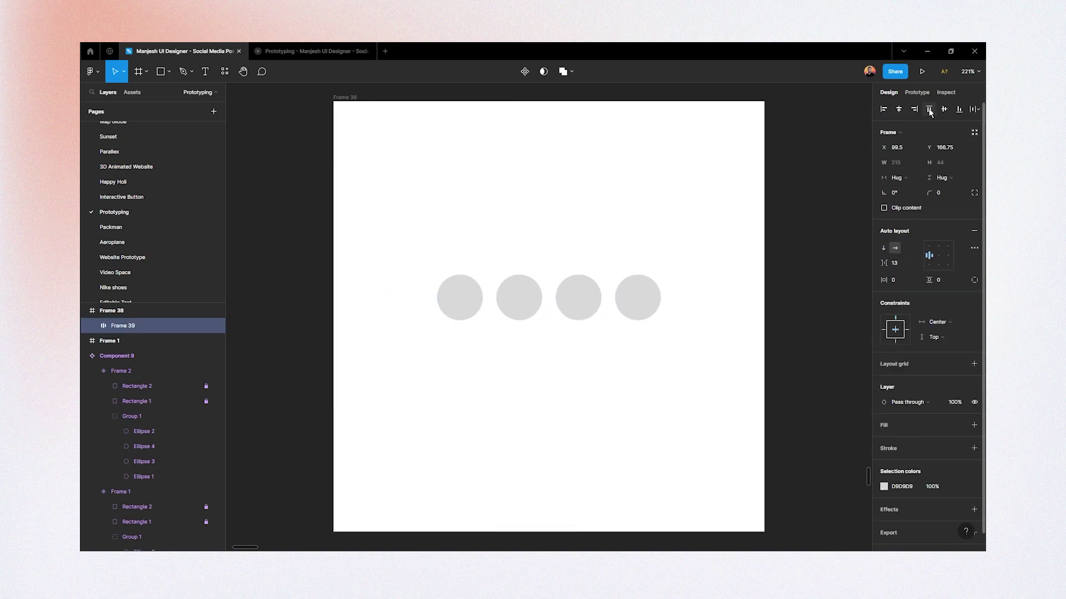
scroll(633, 369, "right", 3)
Step: Replace the circles' auto layout with a plain group
key("ctrl+shift+g")
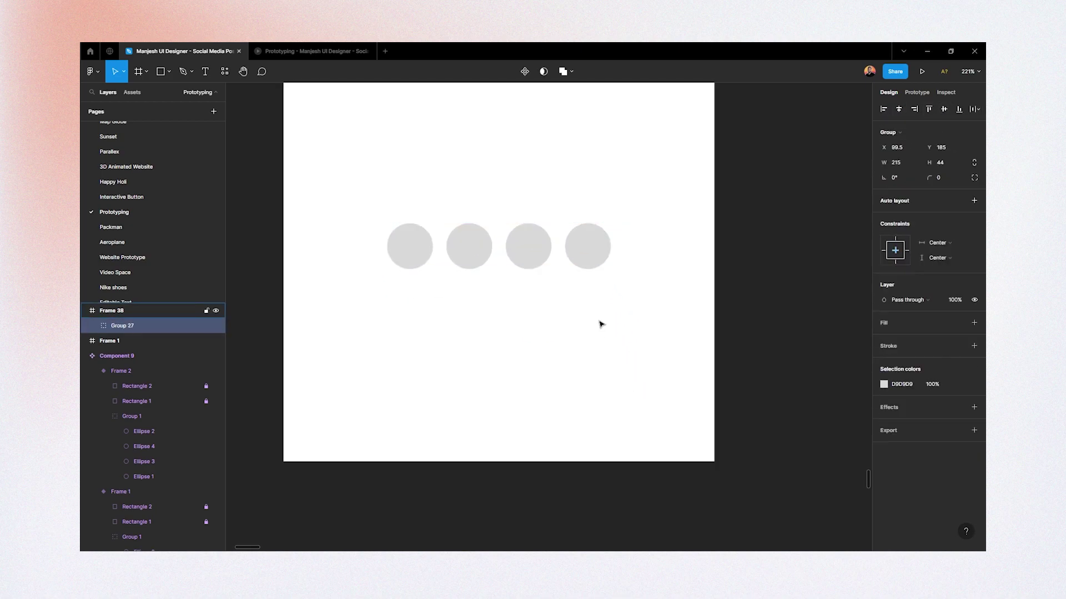
key("ctrl+g")
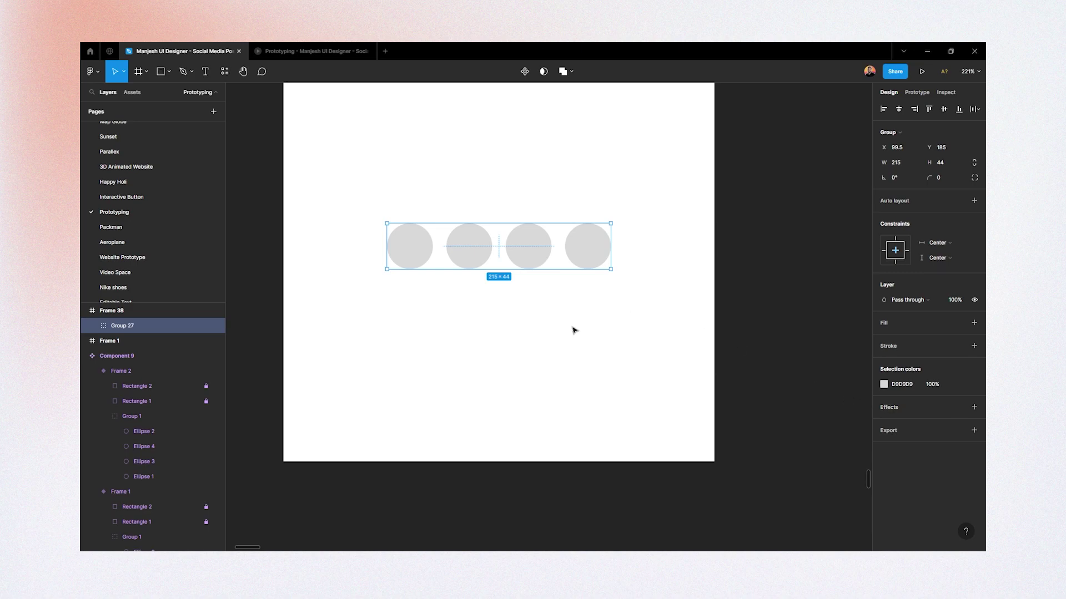
left_click_drag(574, 329, 568, 387)
mouse_move(889, 407)
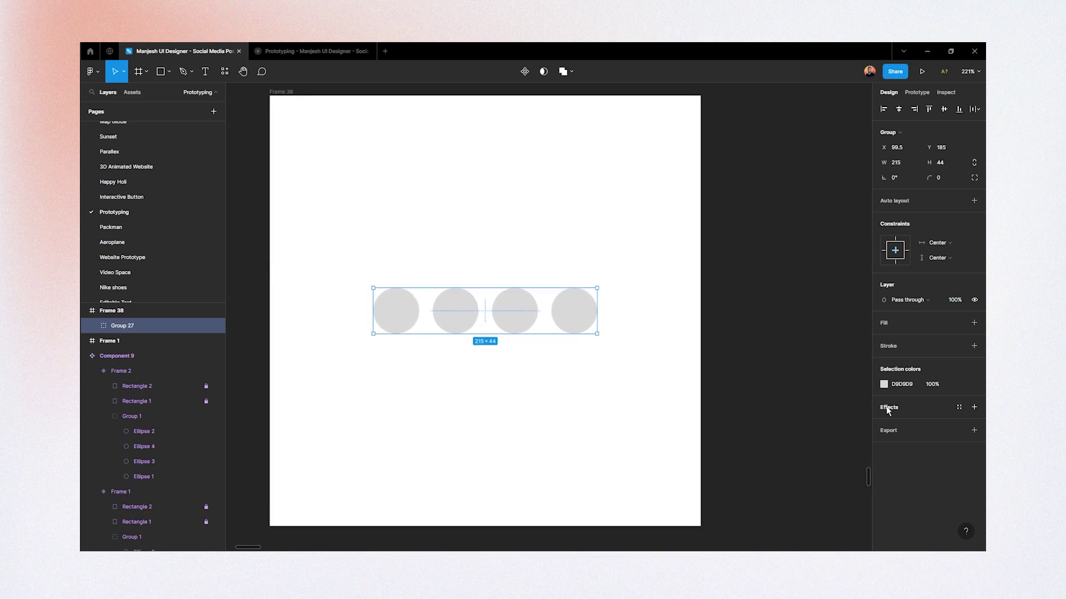
Step: Give the circle group a layer blur of 10 and a black 000000 fill
left_click(887, 409)
left_click(910, 426)
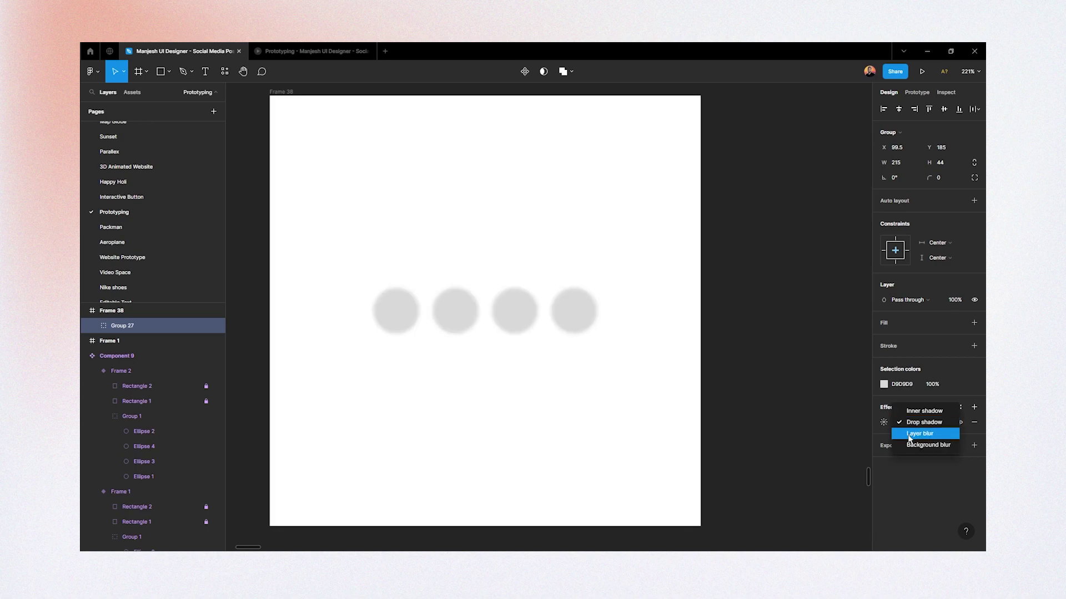
left_click(911, 434)
left_click(883, 423)
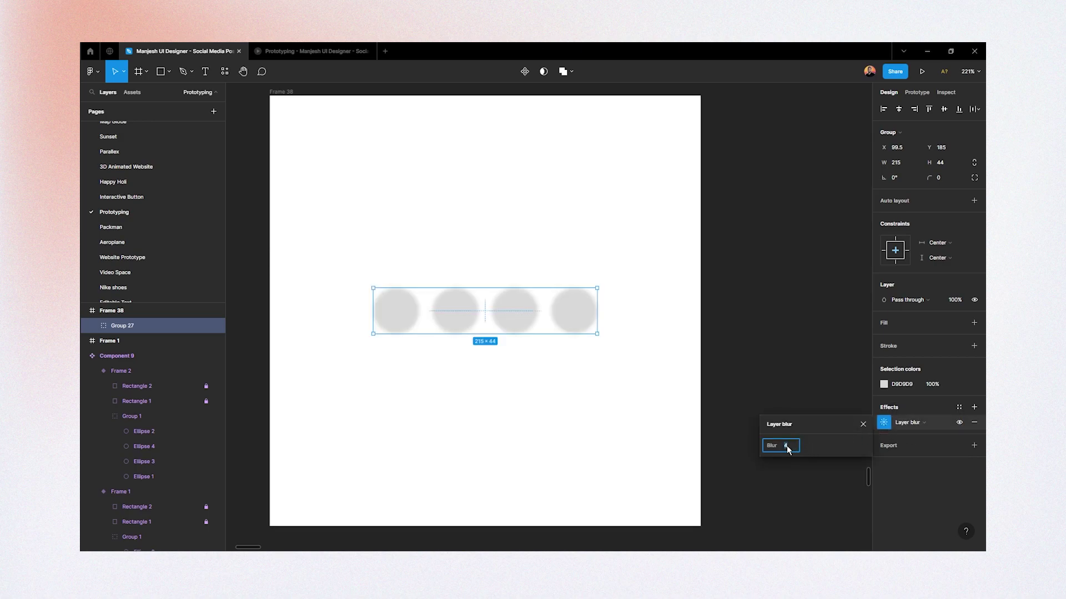
key("Return")
left_click(883, 384)
left_click_drag(846, 365, 528, 422)
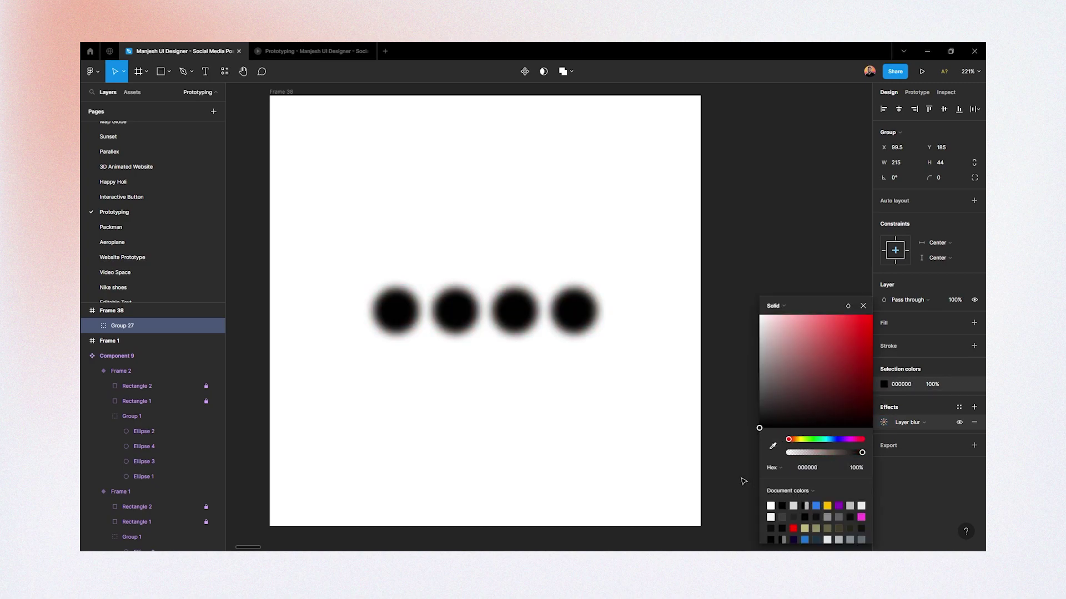
Step: Cover Frame 38 with a full-size rectangle using Color burn blend
left_click(326, 249)
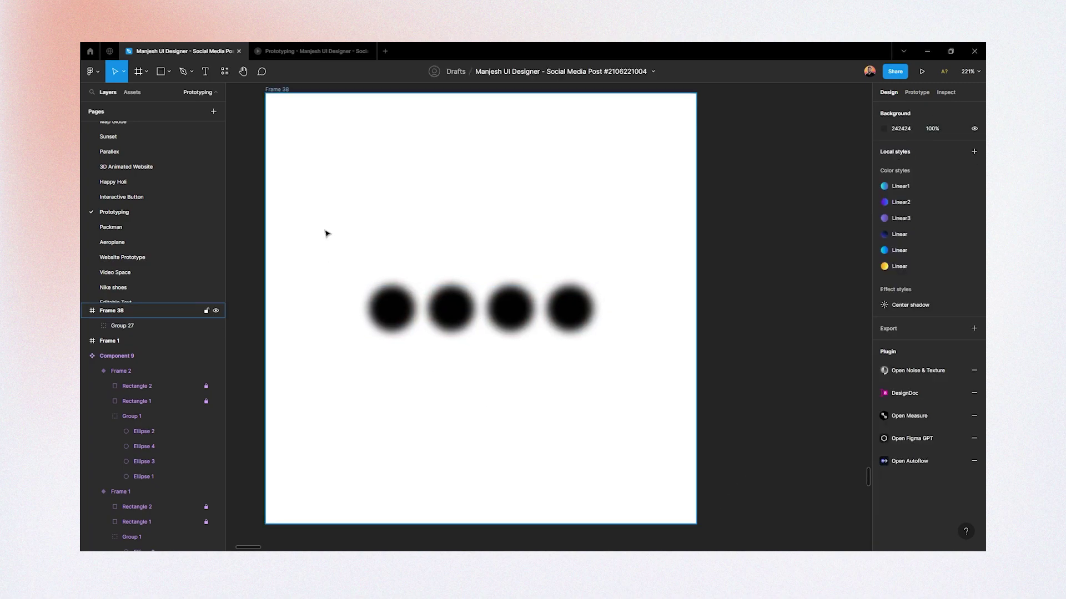
key("shift+0")
key("plus")
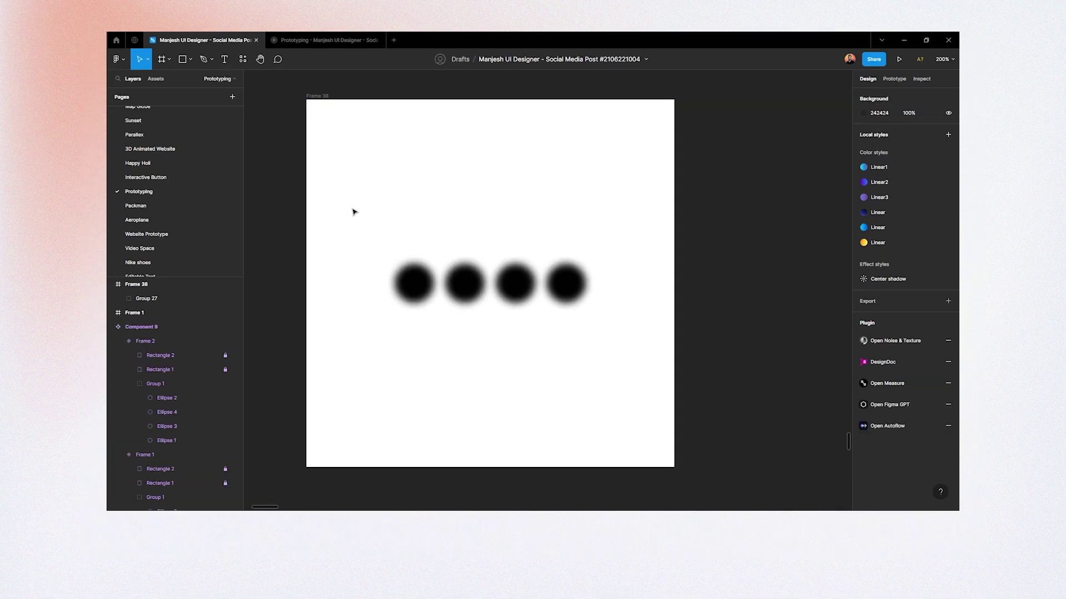
key("r")
left_click_drag(308, 124, 532, 340)
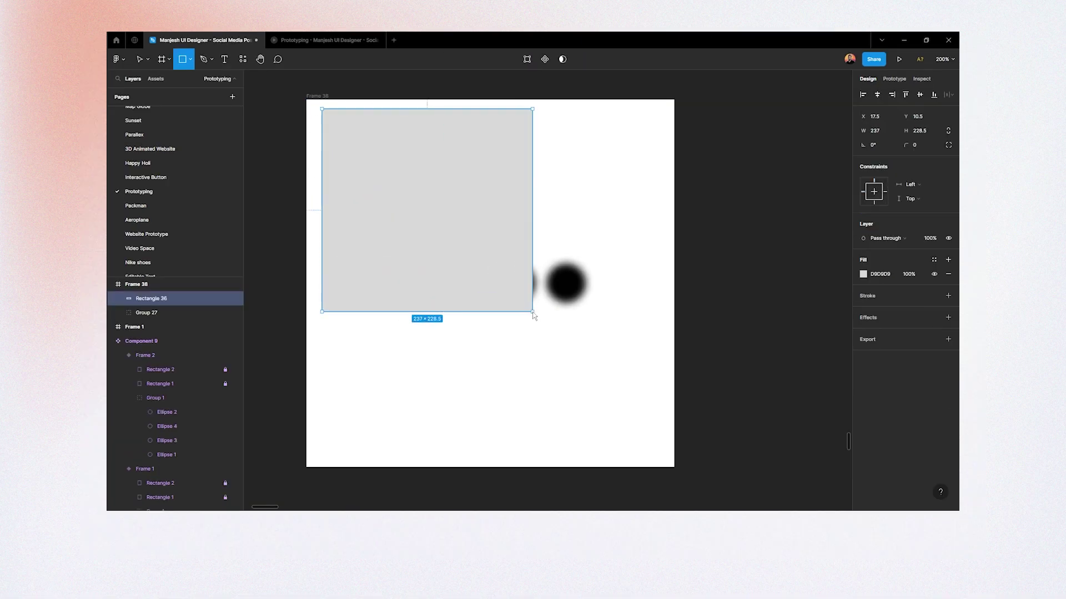
left_click(866, 95)
left_click(906, 94)
left_click_drag(518, 162, 675, 162)
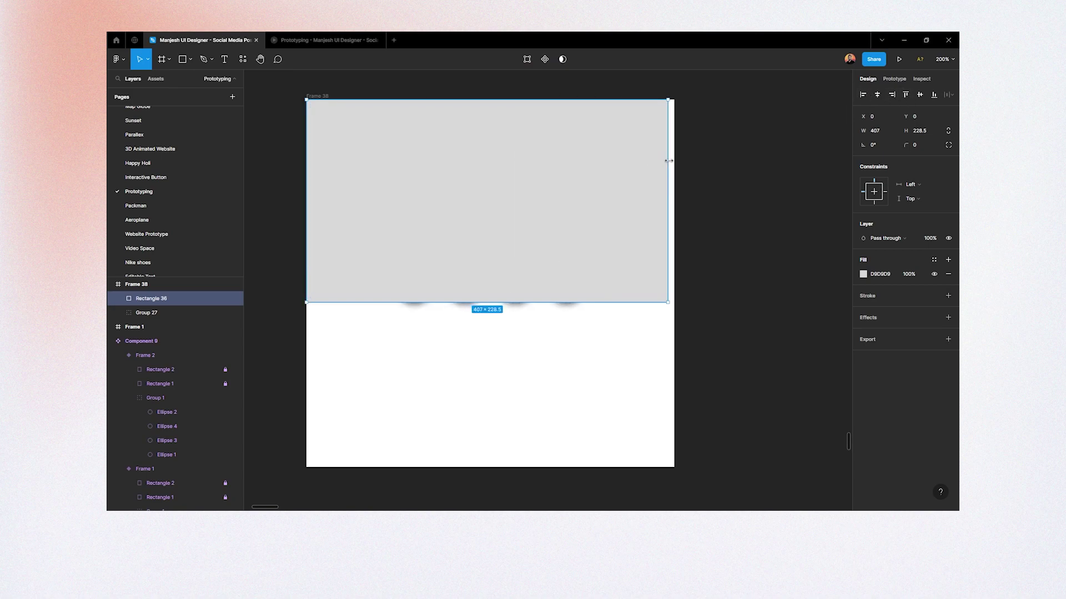
left_click_drag(527, 301, 522, 467)
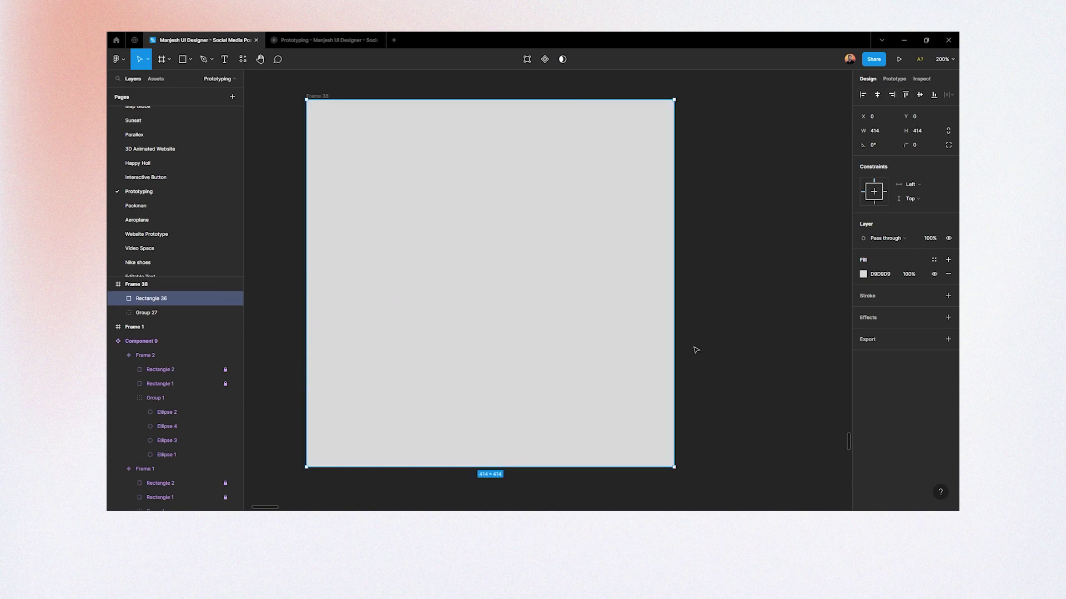
left_click(882, 239)
left_click(878, 288)
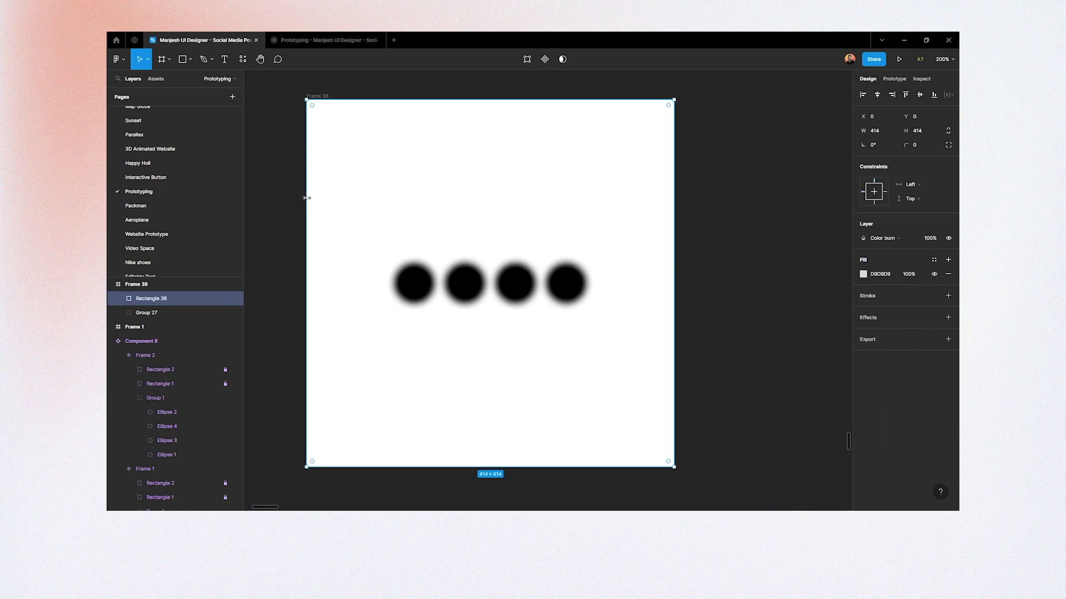
Step: Add a second full-frame rectangle with Color dodge blend
left_click(286, 197)
key("r")
left_click_drag(331, 130, 521, 244)
left_click(866, 95)
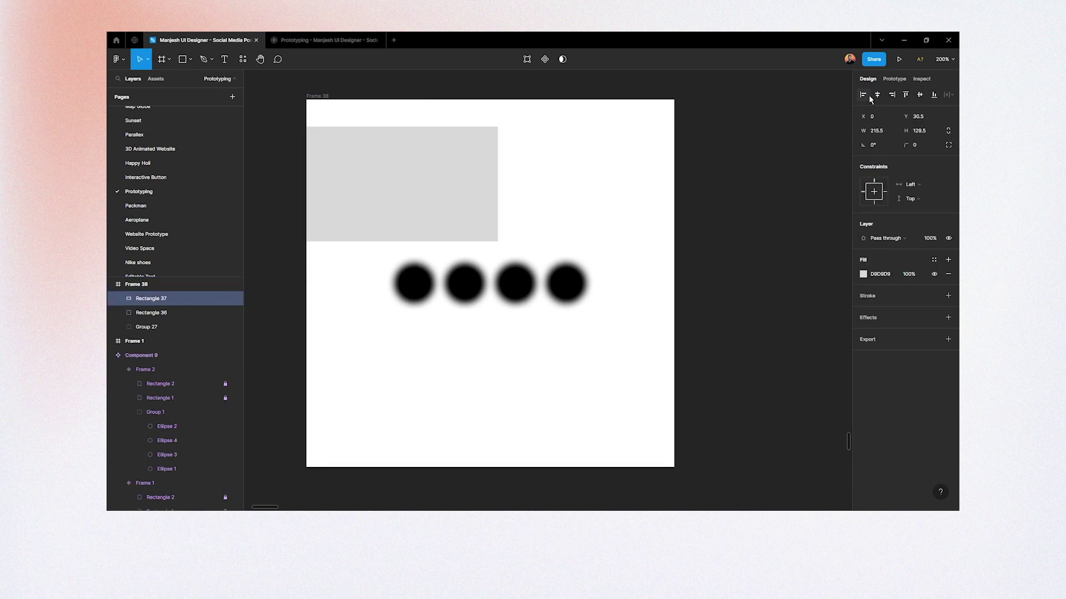
left_click(905, 94)
left_click_drag(498, 143, 674, 143)
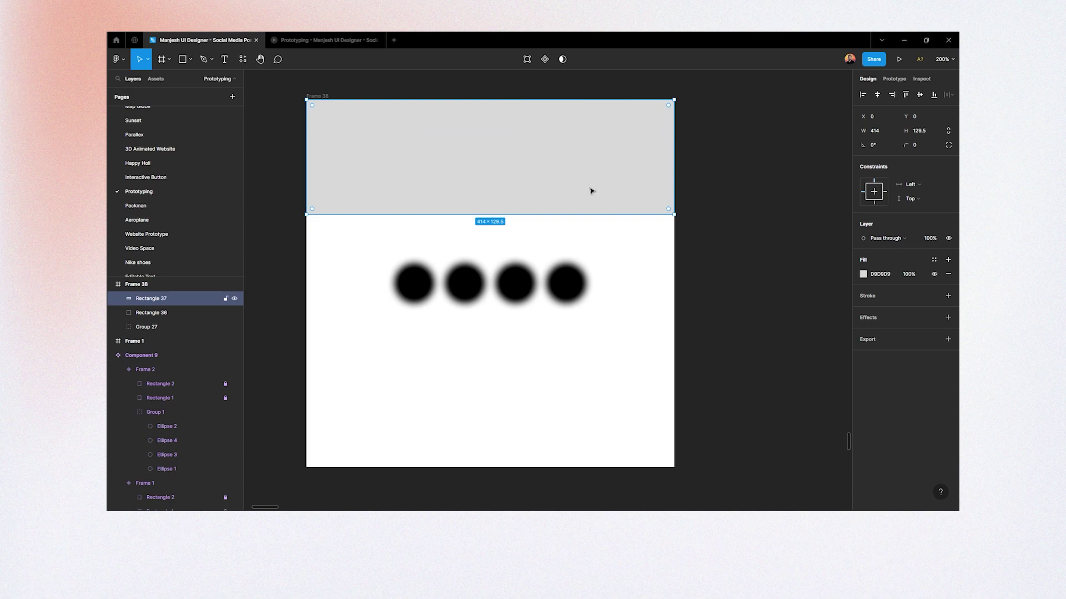
left_click_drag(586, 214, 596, 462)
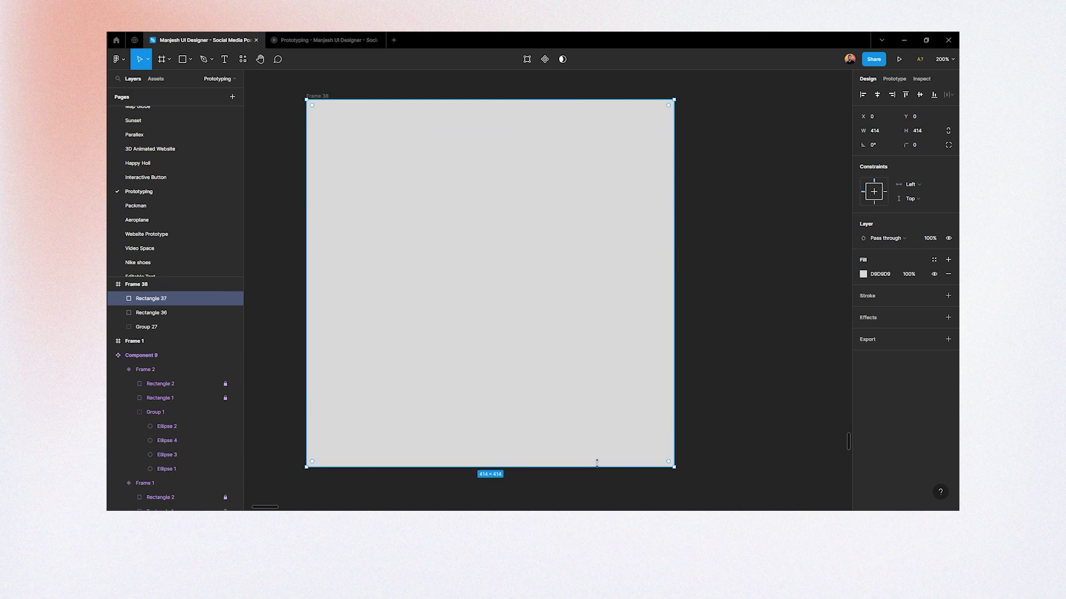
left_click(884, 238)
left_click(878, 330)
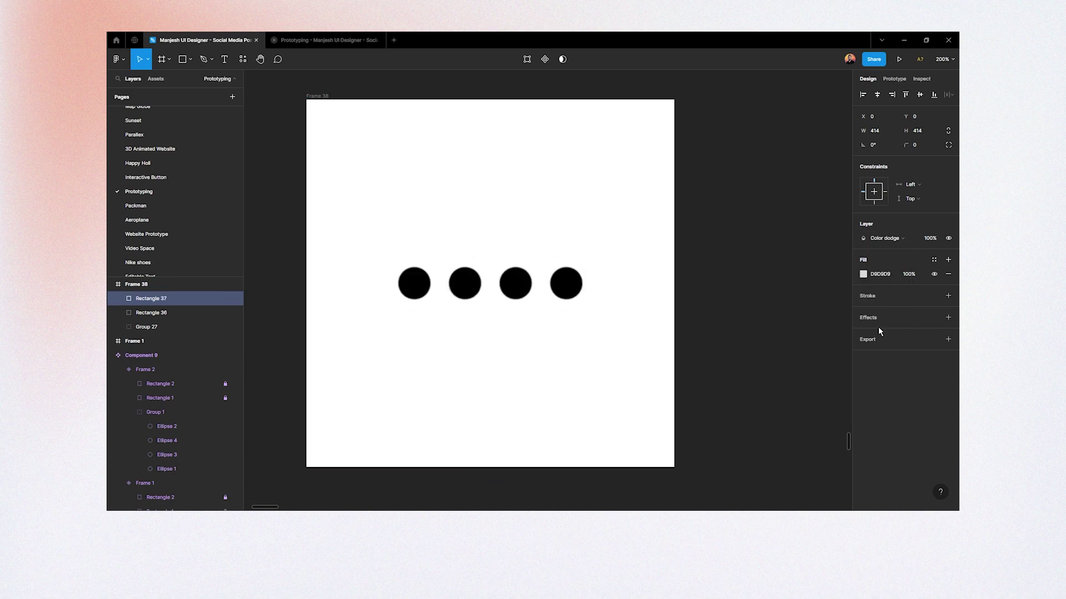
Step: Lock Rectangle 36 and Rectangle 37 in the Layers panel
left_click(158, 326)
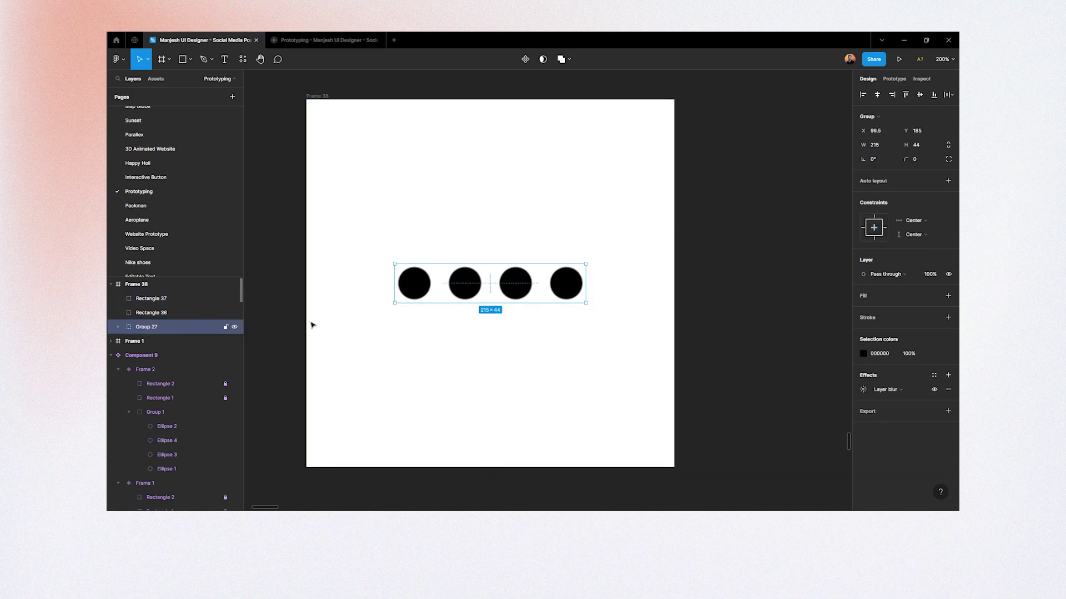
left_click(154, 312)
left_click(192, 326)
left_click(162, 312)
left_click(165, 298)
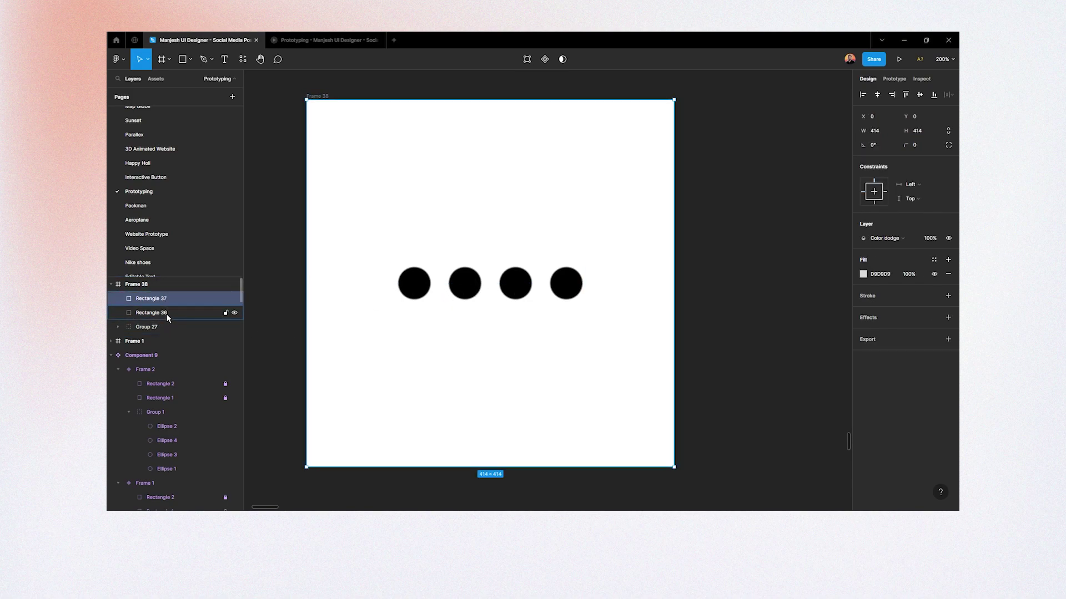
left_click(225, 298)
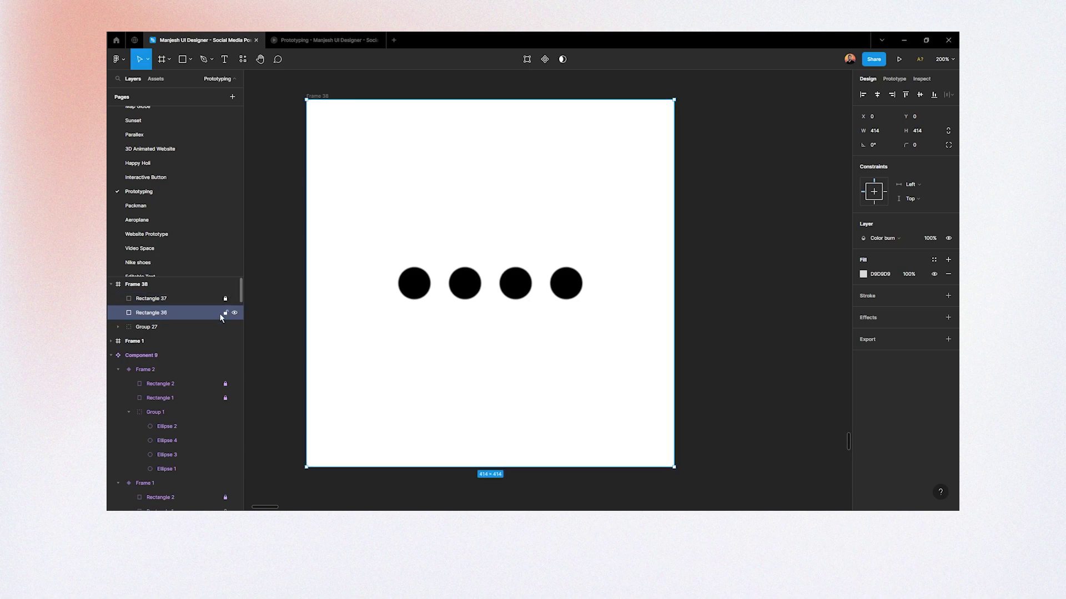
left_click(225, 314)
left_click(163, 323)
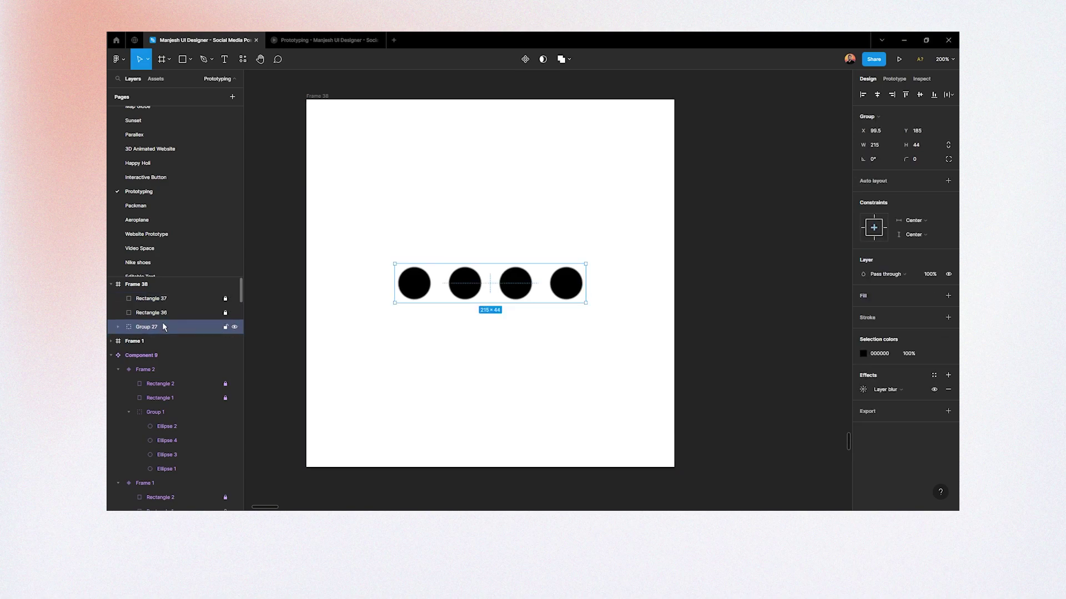
key("Return")
left_click(479, 292)
mouse_move(470, 292)
left_mouse_down()
mouse_move(427, 288)
mouse_move(478, 287)
left_mouse_up()
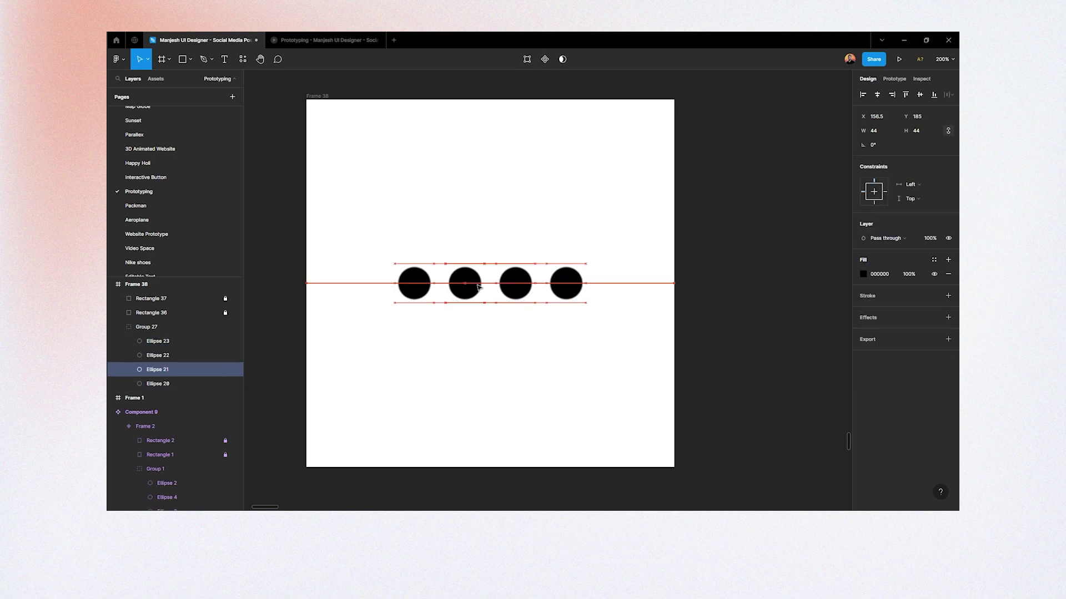
left_click(300, 221)
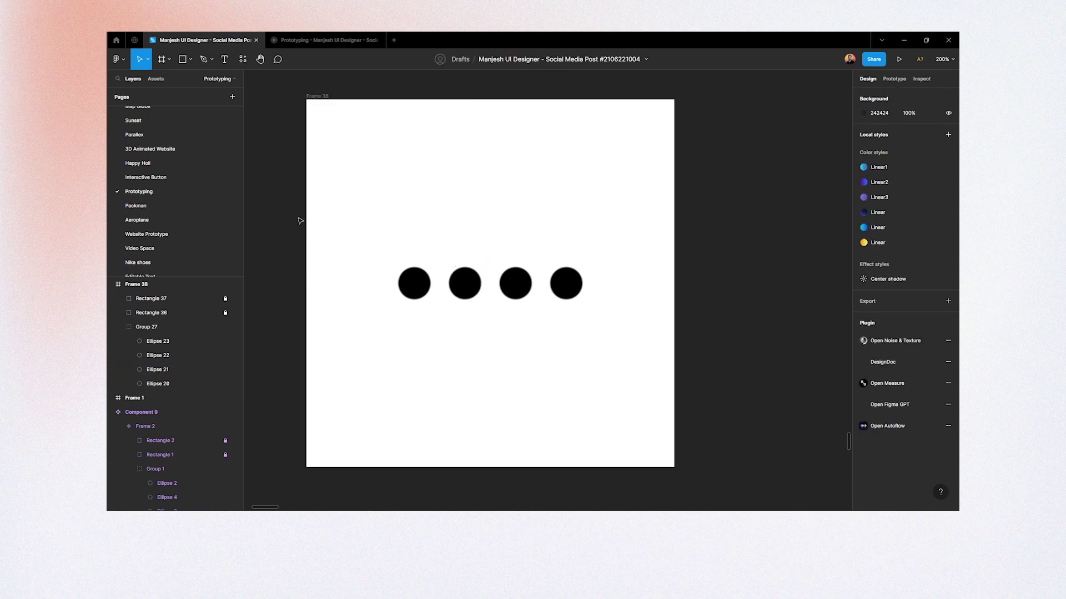
key("shift+0")
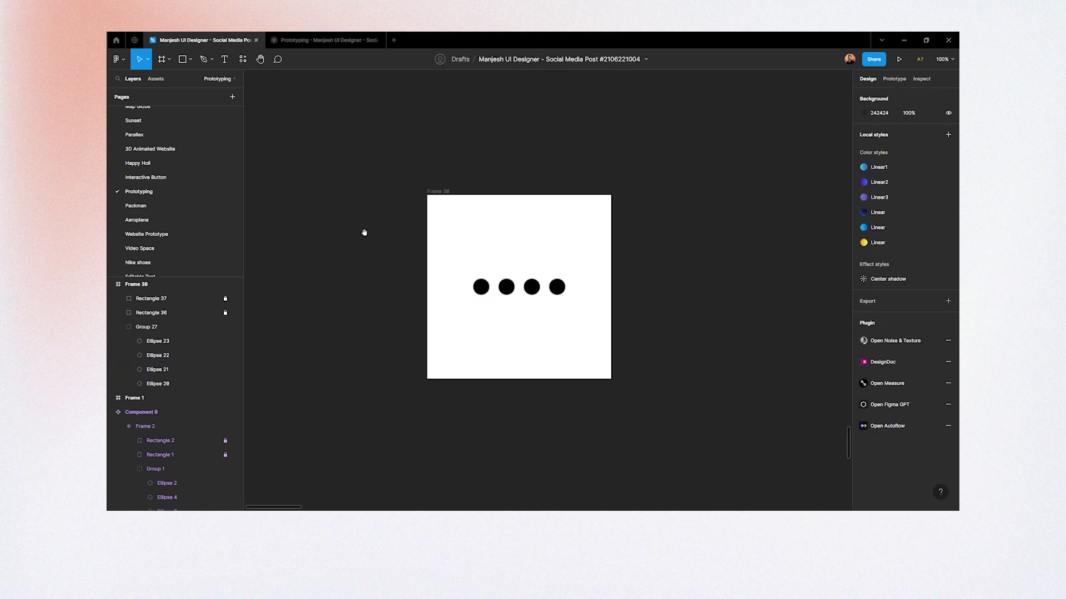
left_click_drag(364, 233, 309, 235)
left_click(424, 288)
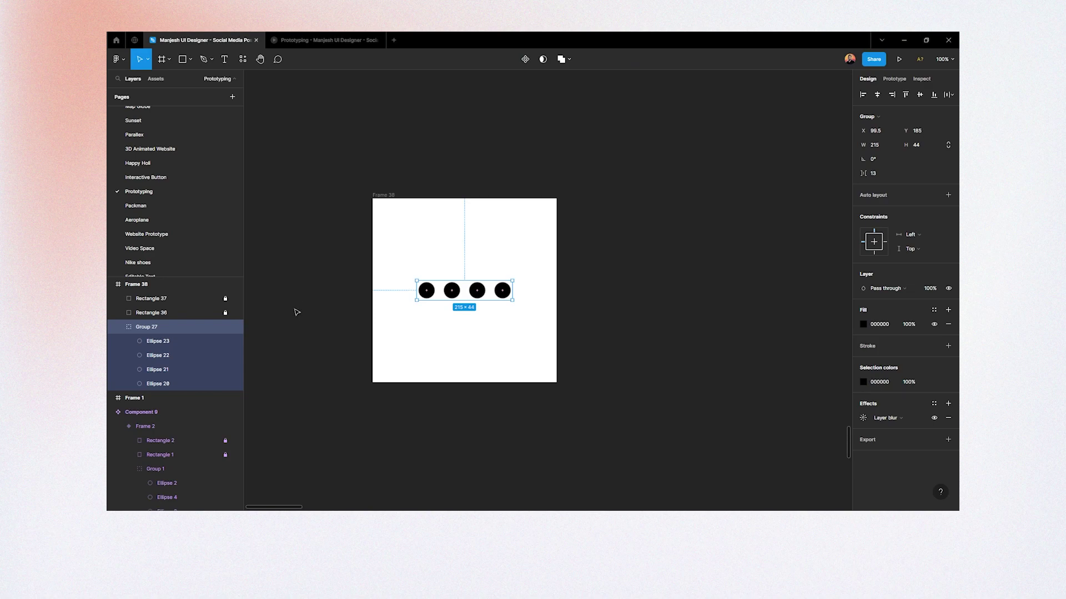
left_click(388, 197)
left_click(390, 177)
left_click(381, 195)
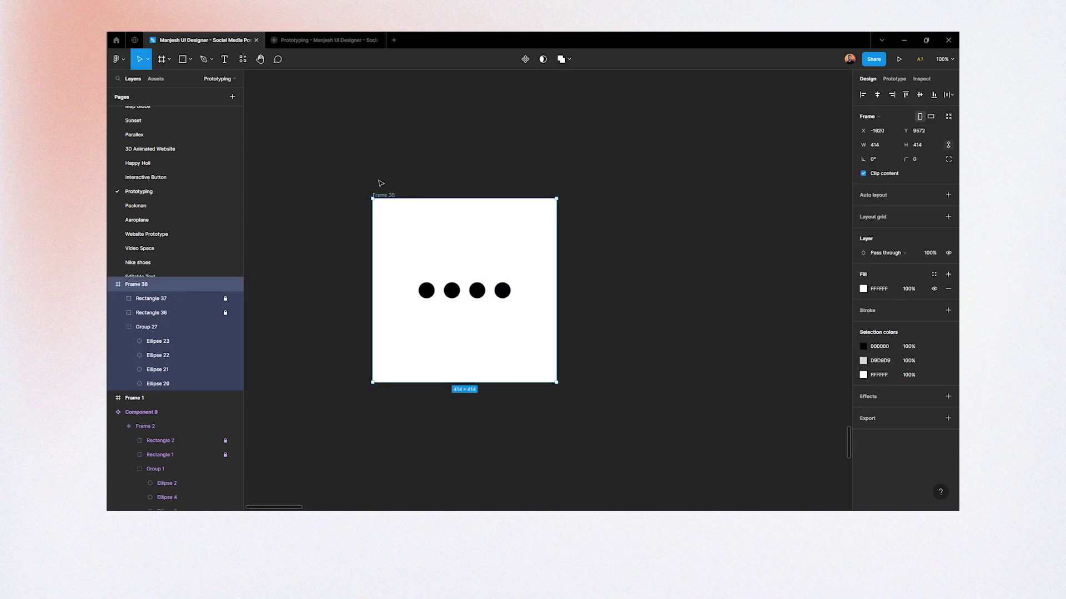
left_click(384, 196)
key("Return")
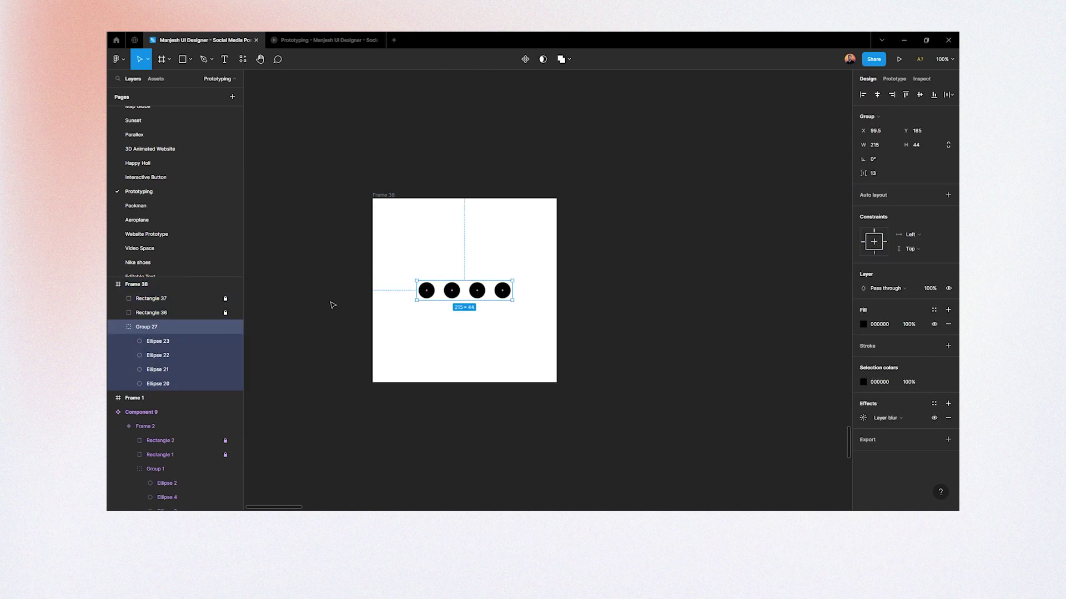
Step: Convert the dots group into a frame and duplicate Frame 38
key("ctrl+alt+g")
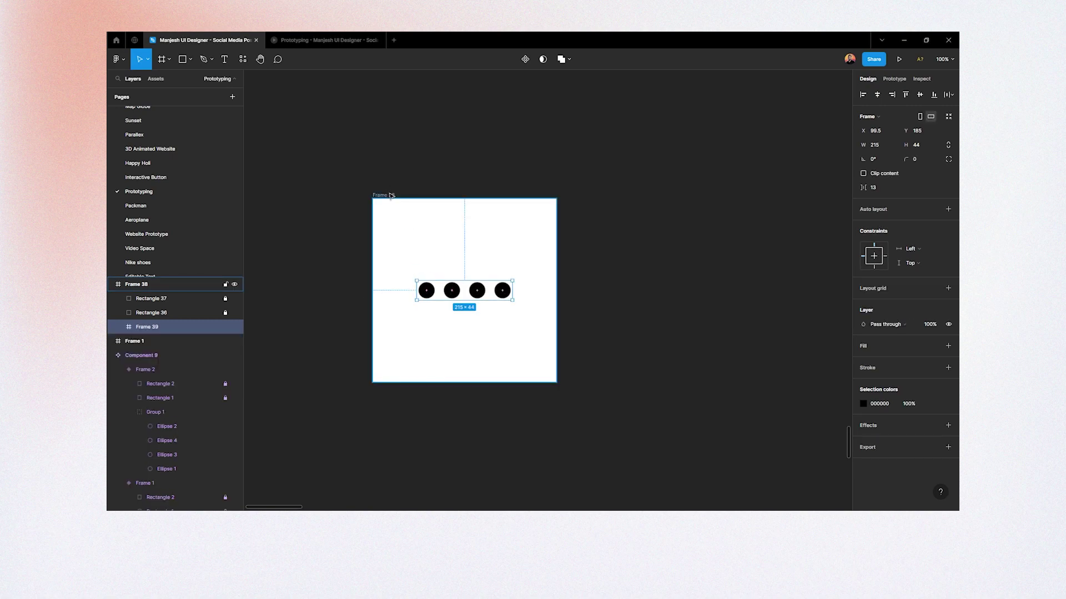
double_click(433, 292)
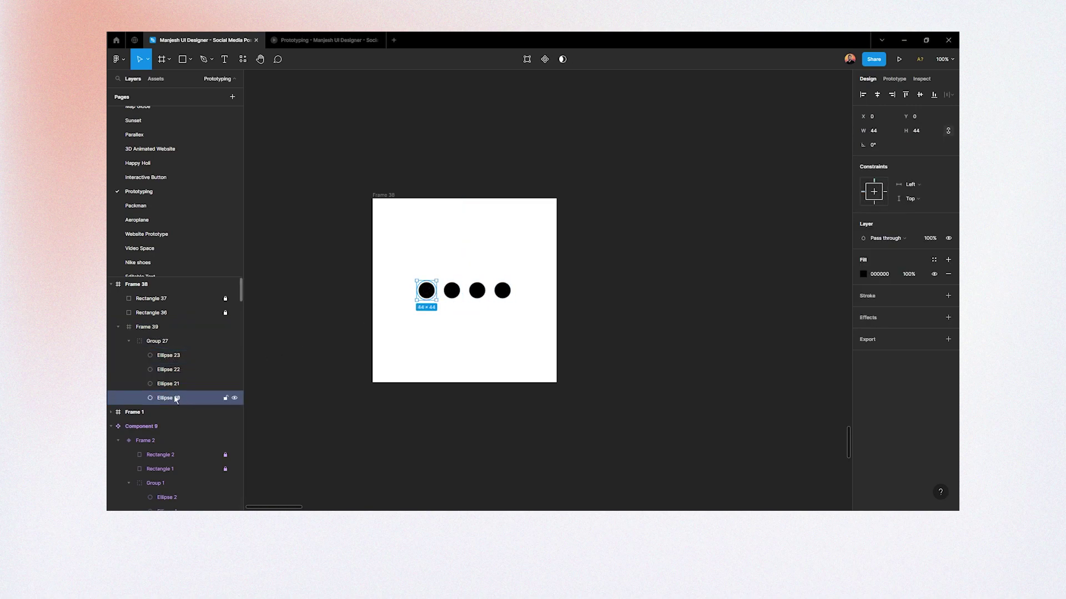
left_click(379, 195)
key("ctrl+d")
scroll(385, 183, "right", 3)
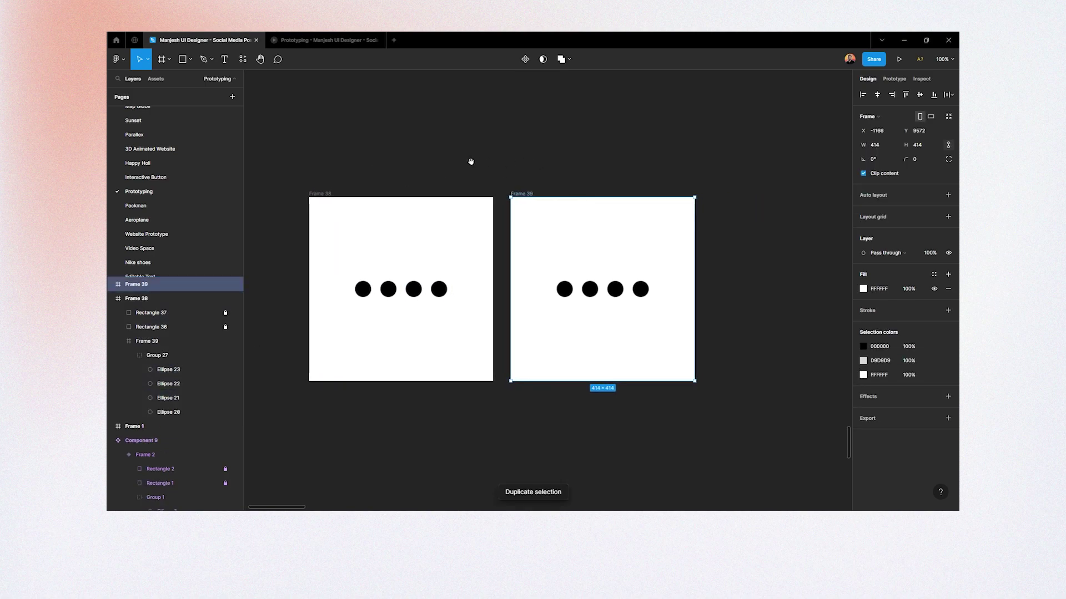
Step: In the copy, move Ellipse 20 to the right end and shift the other three dots left
left_click(383, 294)
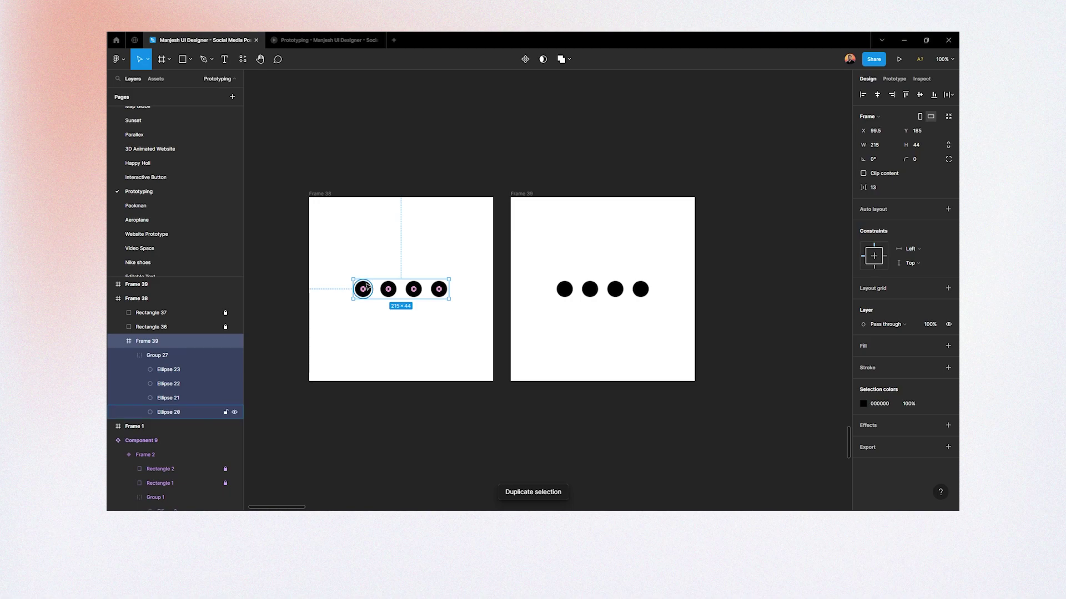
double_click(364, 288)
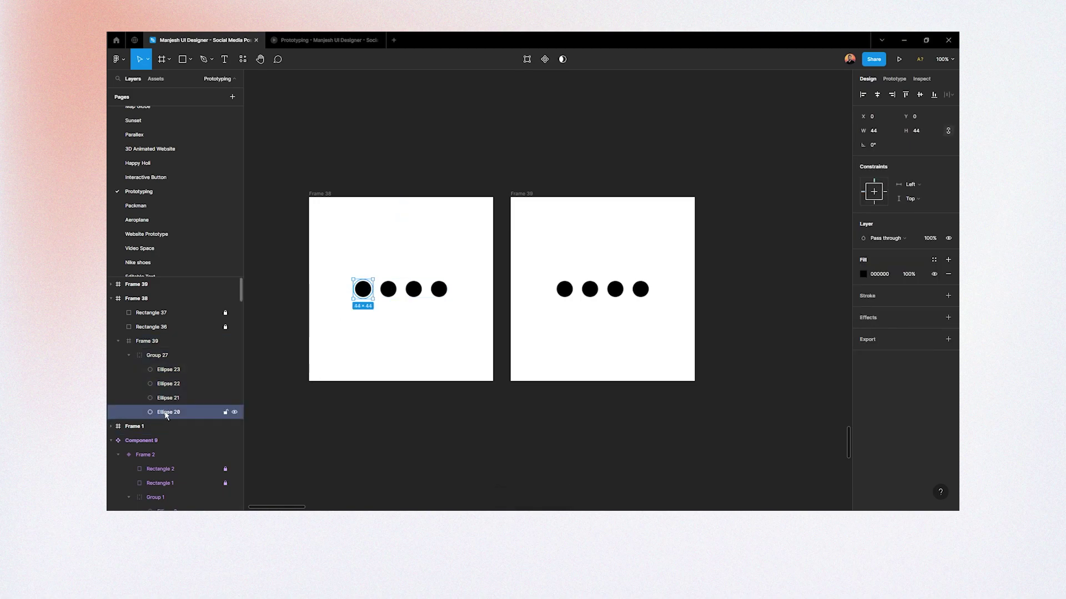
double_click(565, 289)
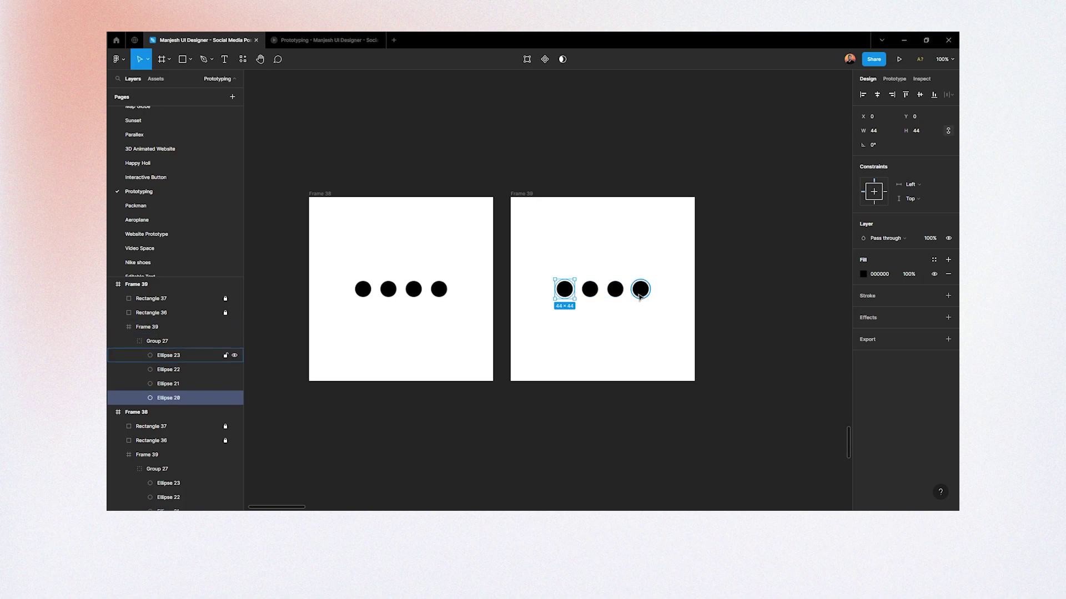
left_click(890, 95)
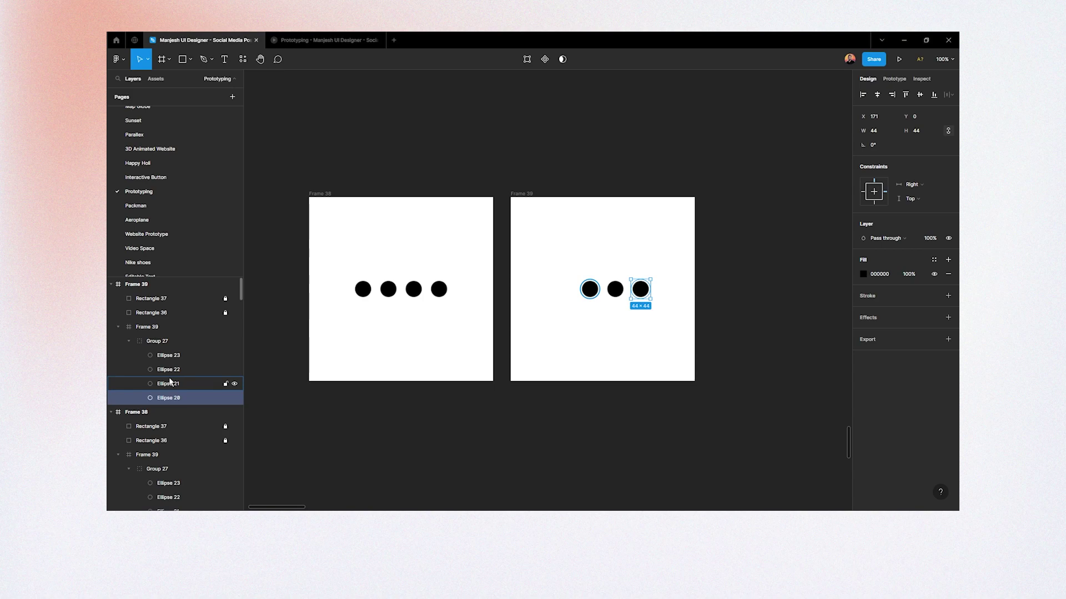
left_click(590, 290)
left_click(640, 289, "shift")
mouse_move(615, 289)
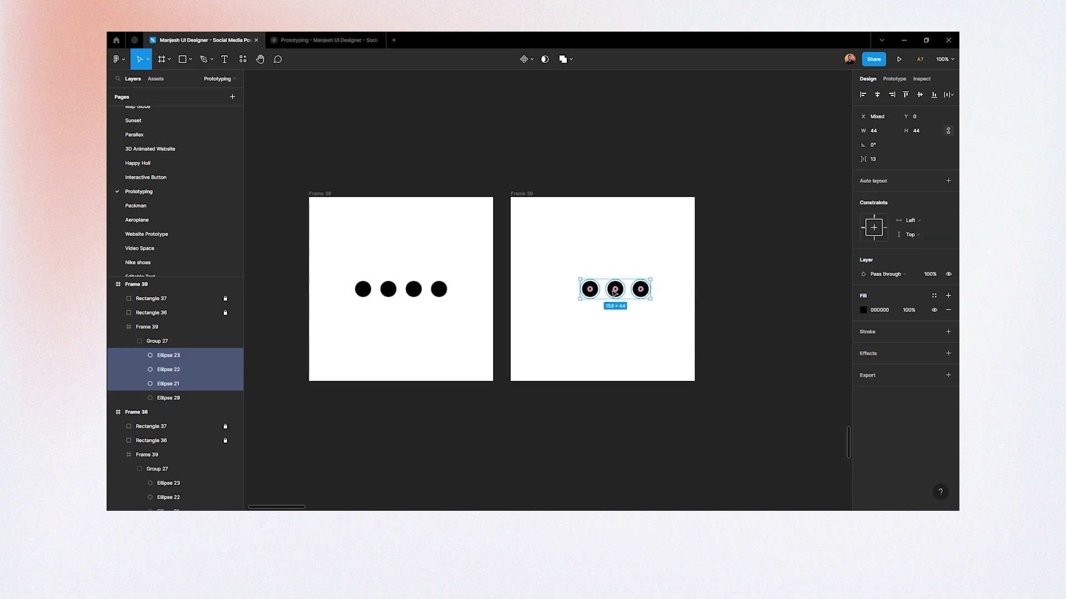
mouse_move(617, 287)
left_mouse_down()
mouse_move(579, 286)
mouse_move(594, 286)
left_mouse_up()
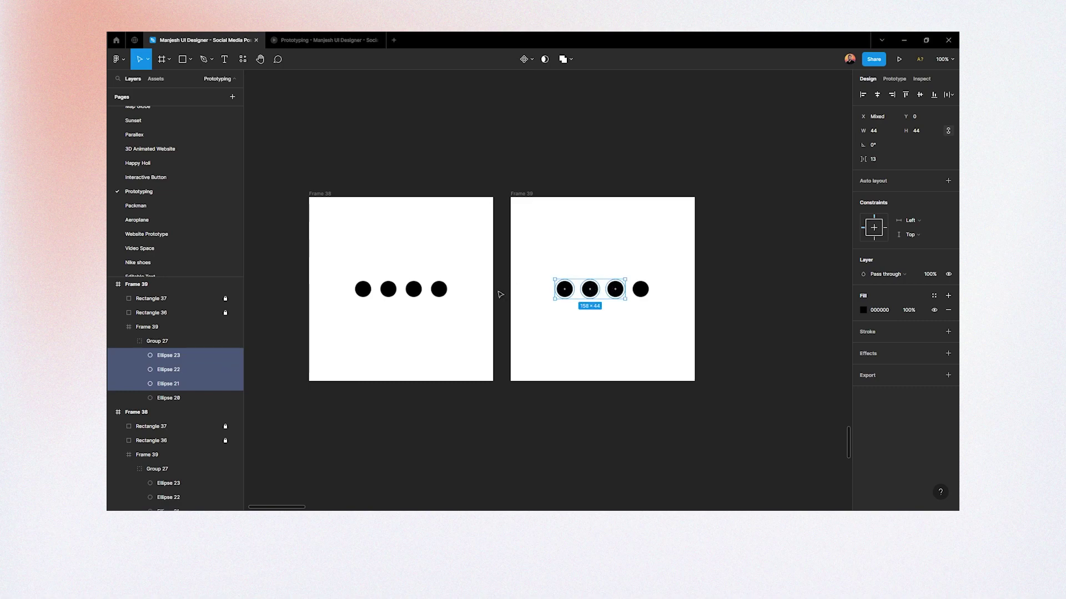
Step: Combine the two frames as variants of one component
left_click(440, 324)
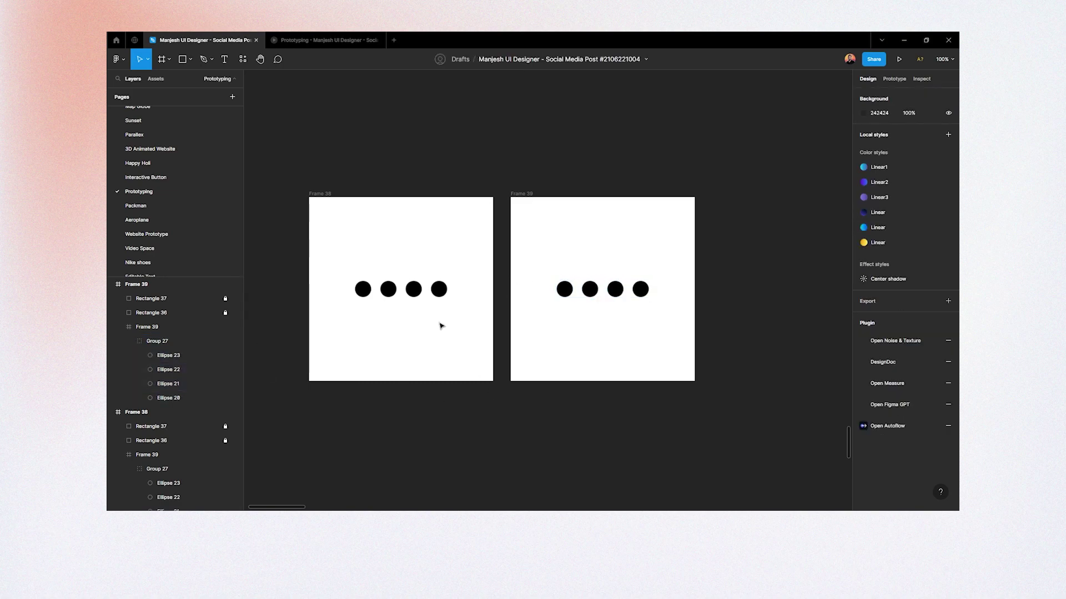
left_click(321, 193)
left_click(527, 197, "shift")
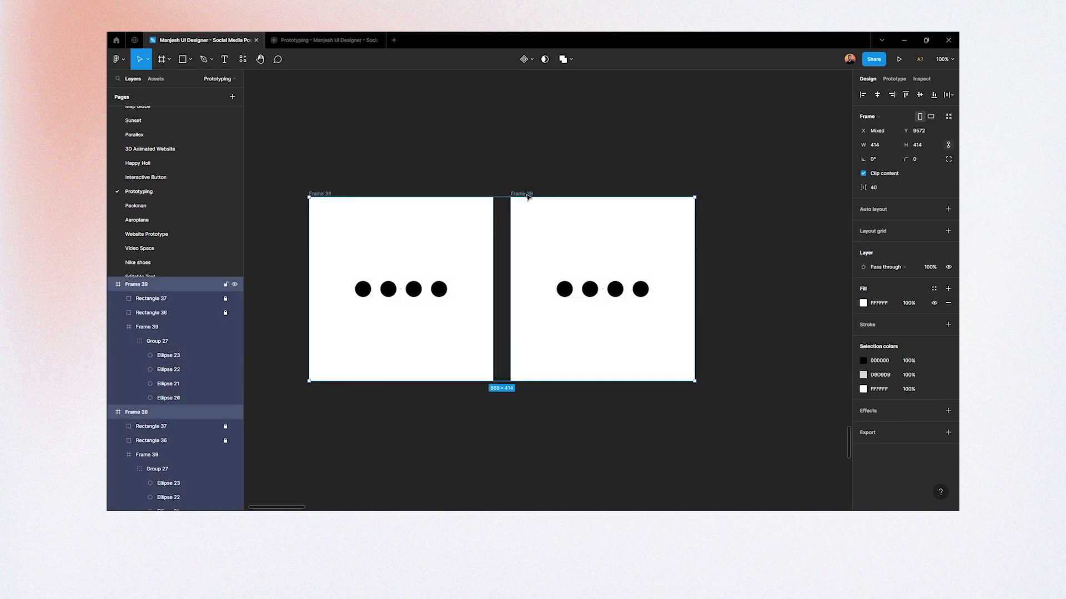
left_click(531, 59)
left_click(527, 100)
Step: Link the first variant to the second with an After delay trigger
left_click(479, 209)
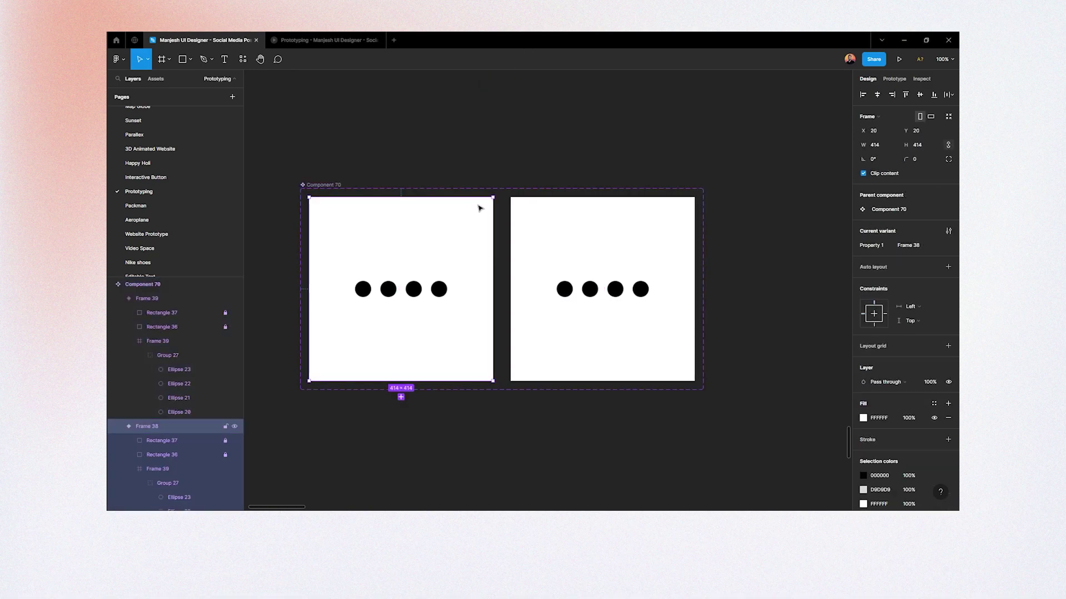
key("shift+e")
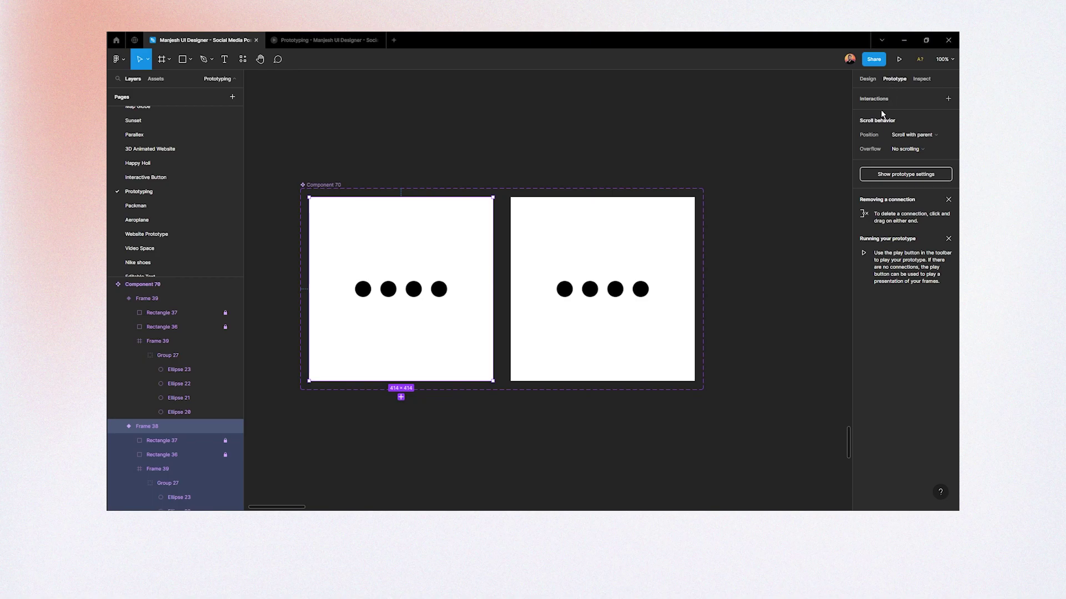
mouse_move(401, 289)
left_click_drag(494, 289, 712, 205)
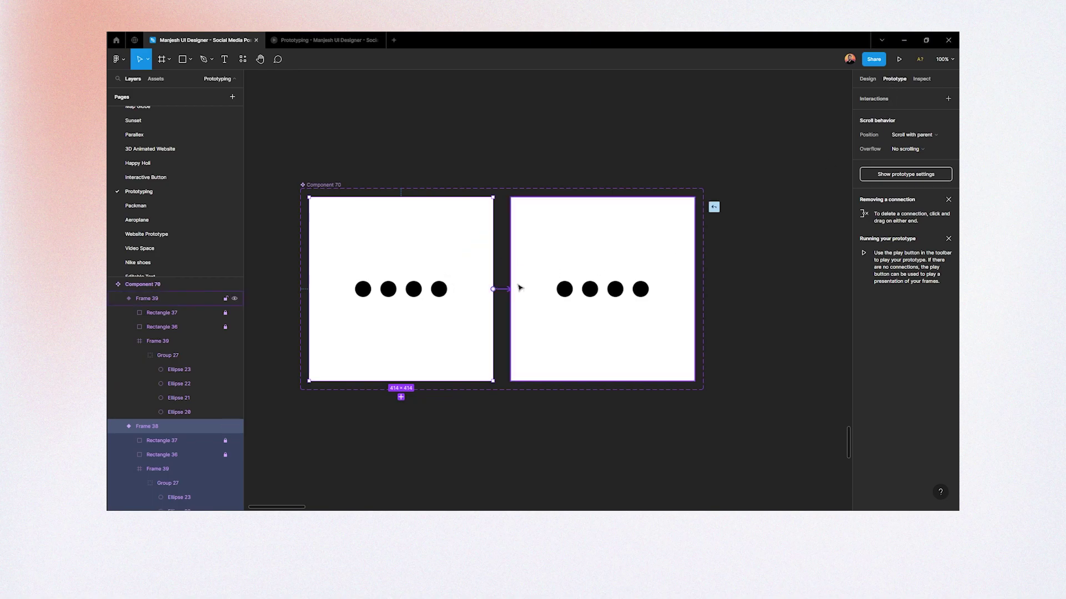
left_click(776, 136)
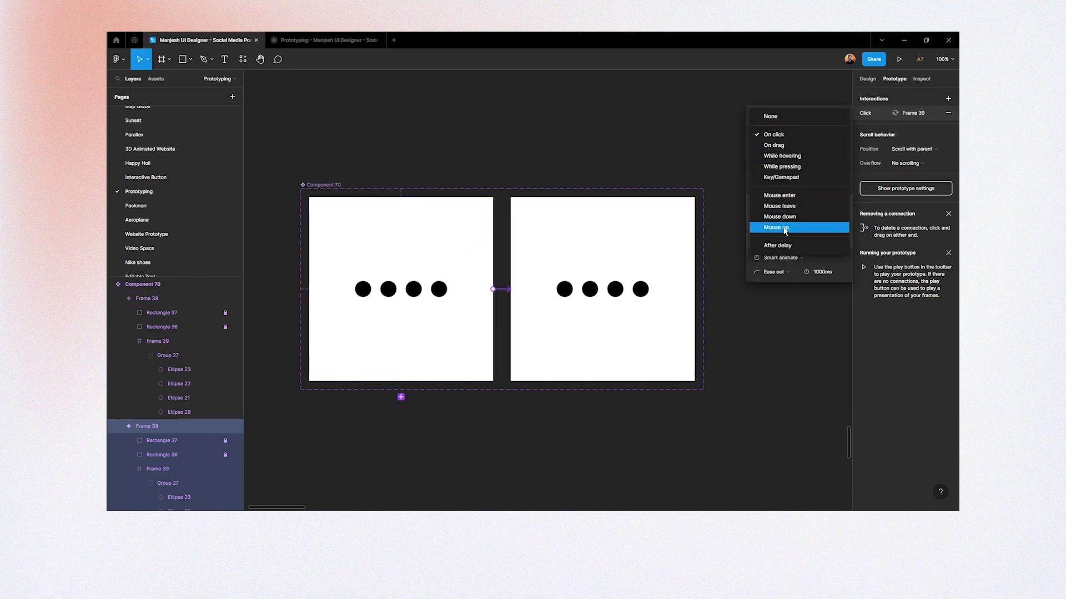
left_click(777, 245)
left_click(821, 135)
type("1")
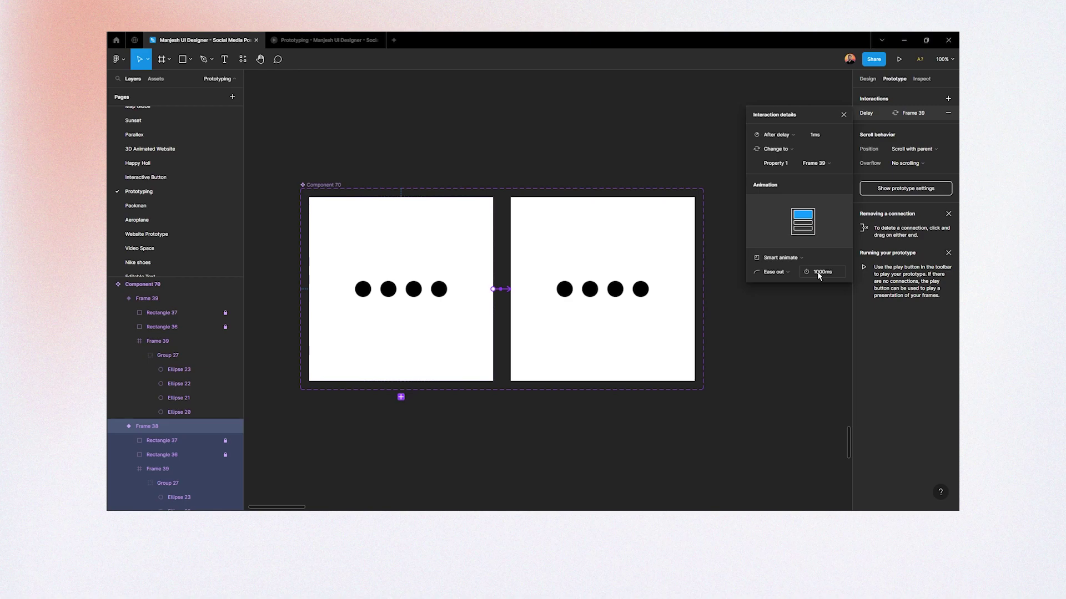
left_click(658, 251)
Step: Link the second variant back to the first with a 1 ms After delay
key("shift+e")
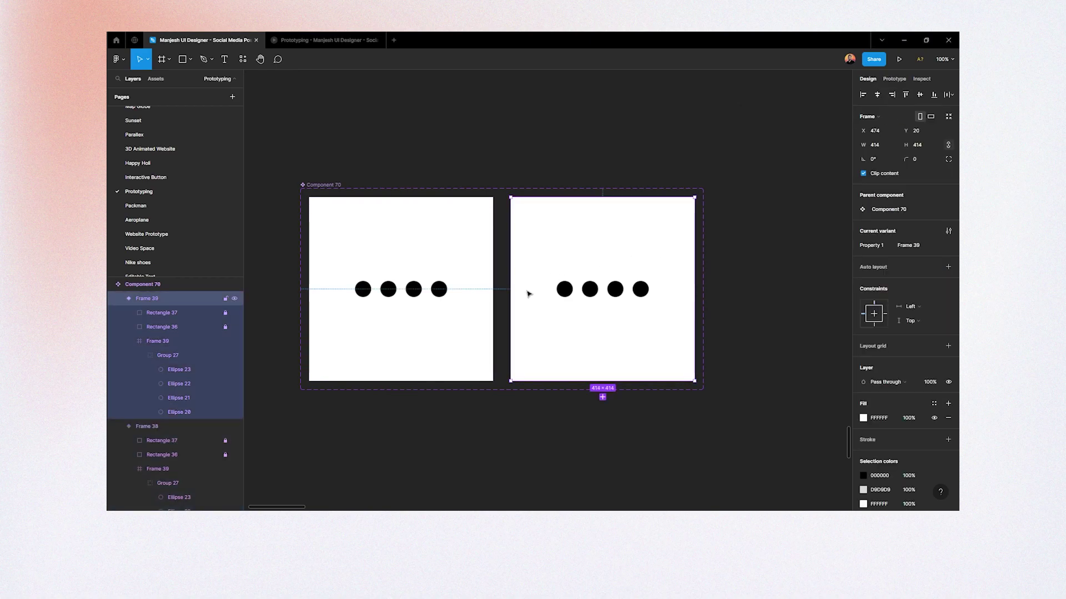
key("shift+p")
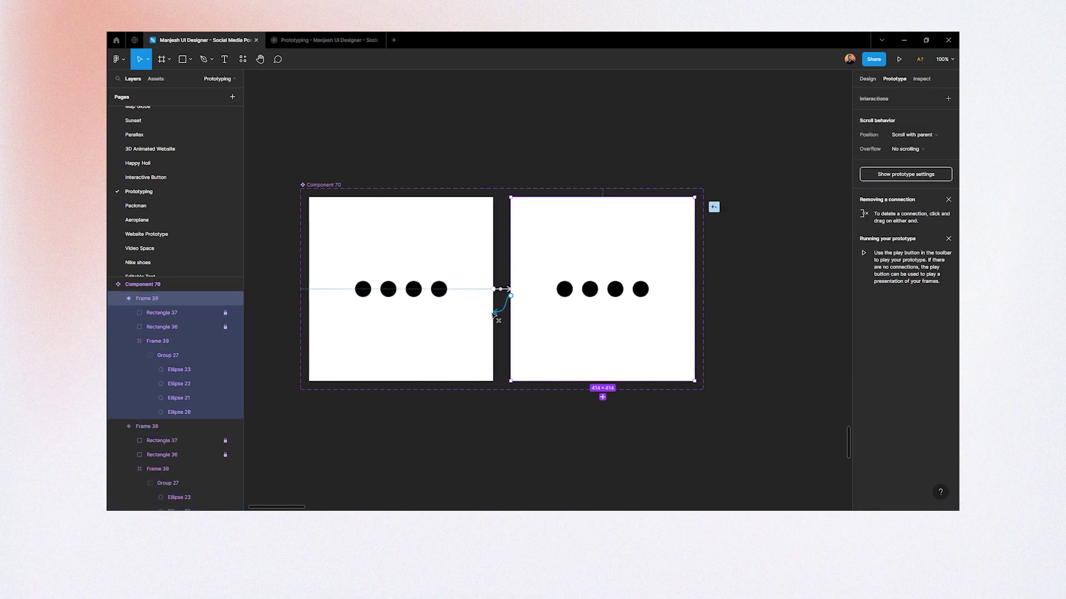
left_click_drag(511, 291, 484, 318)
left_click(775, 134)
left_click(778, 246)
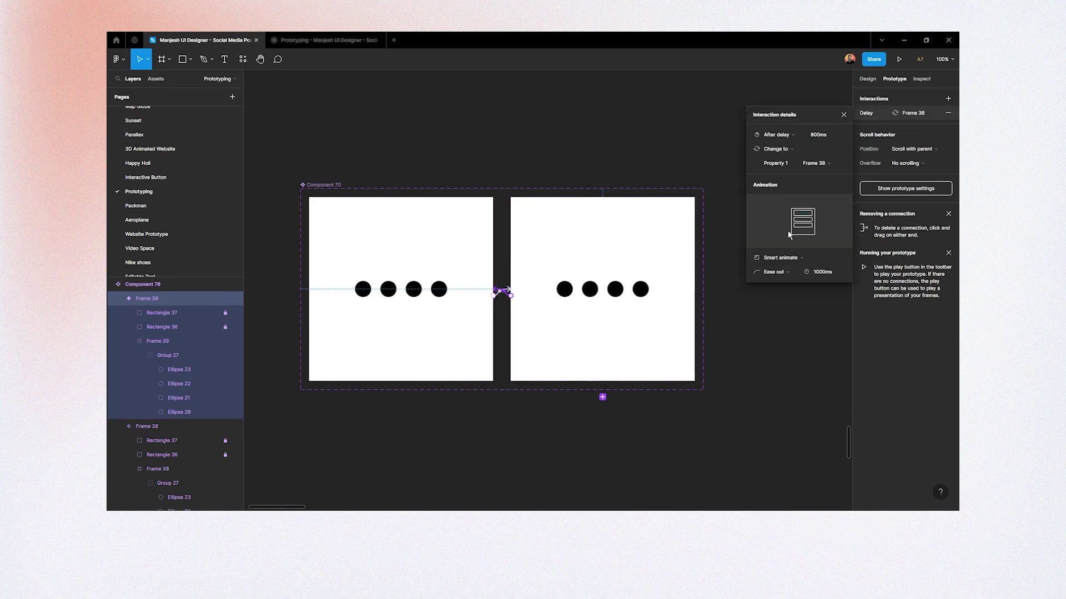
left_click(813, 140)
type("1")
key("Return")
left_click(844, 114)
scroll(539, 412, "down", 4)
scroll(521, 291, "down", 1)
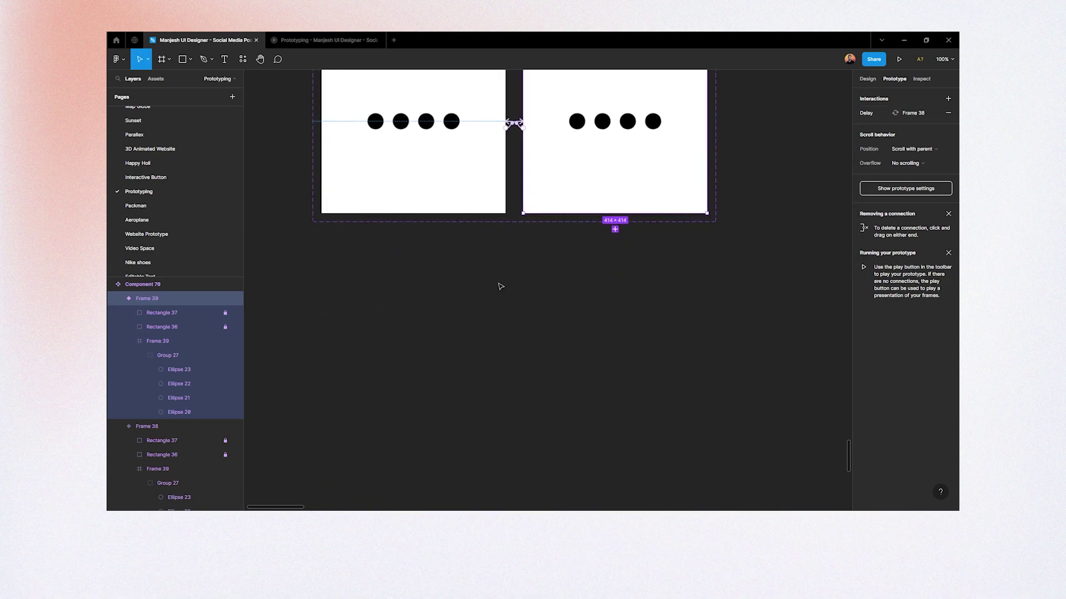
Step: Add a MacBook Air frame and move it below the component set
key("f")
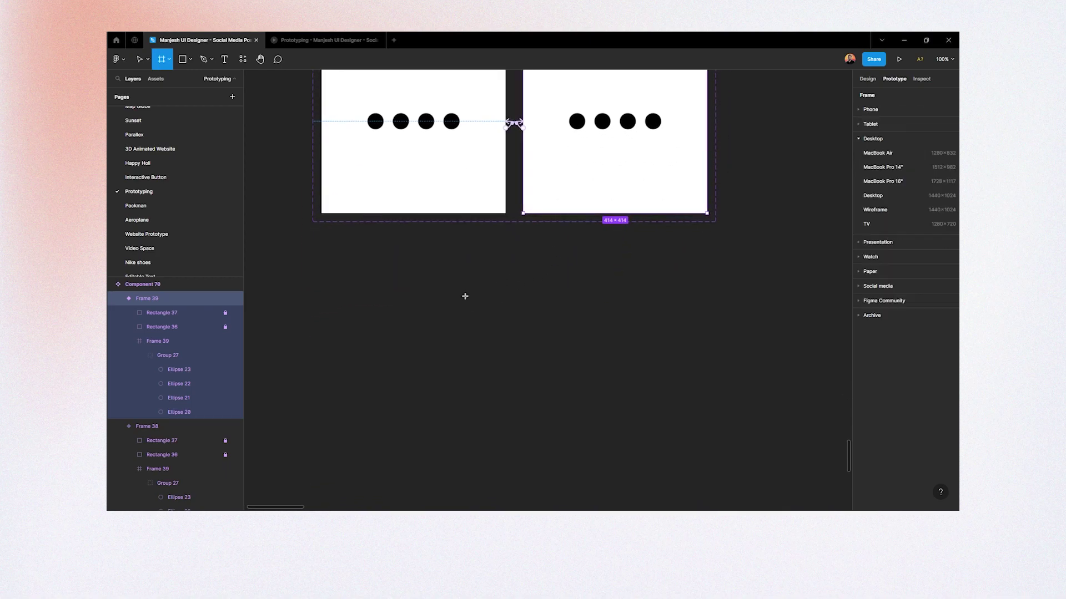
left_click(876, 153)
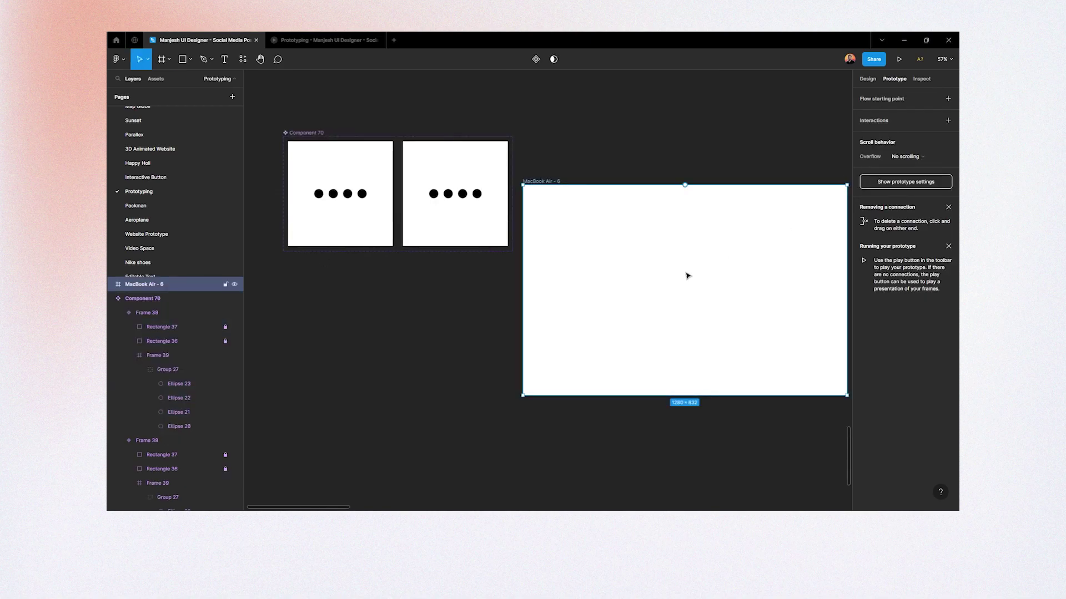
left_click(350, 267)
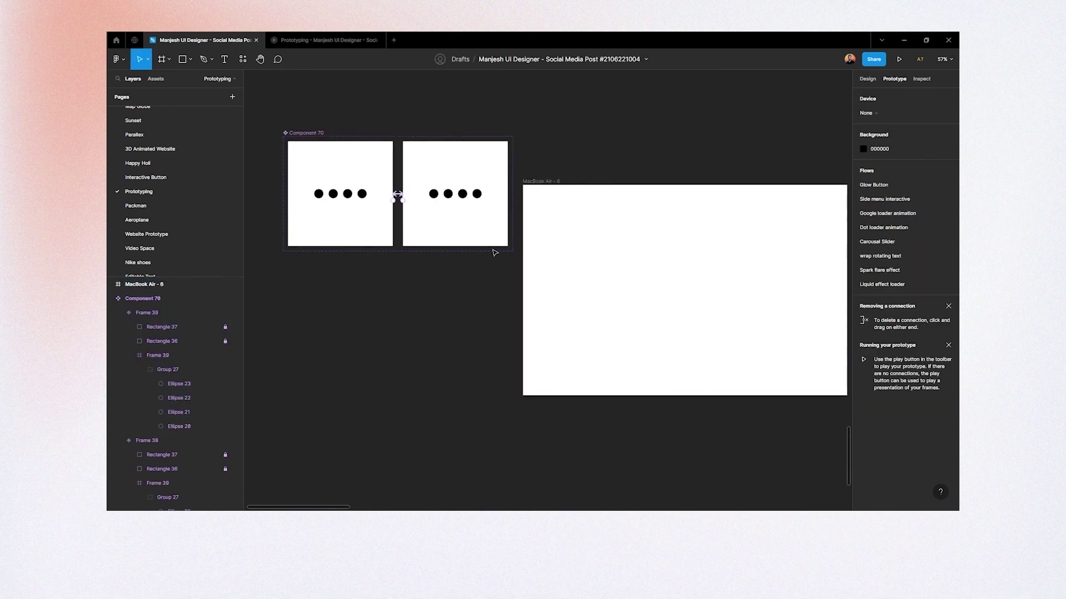
left_click_drag(541, 185, 302, 275)
Step: Paste a copy of the first variant into the MacBook Air frame, centred both ways
left_click(333, 195)
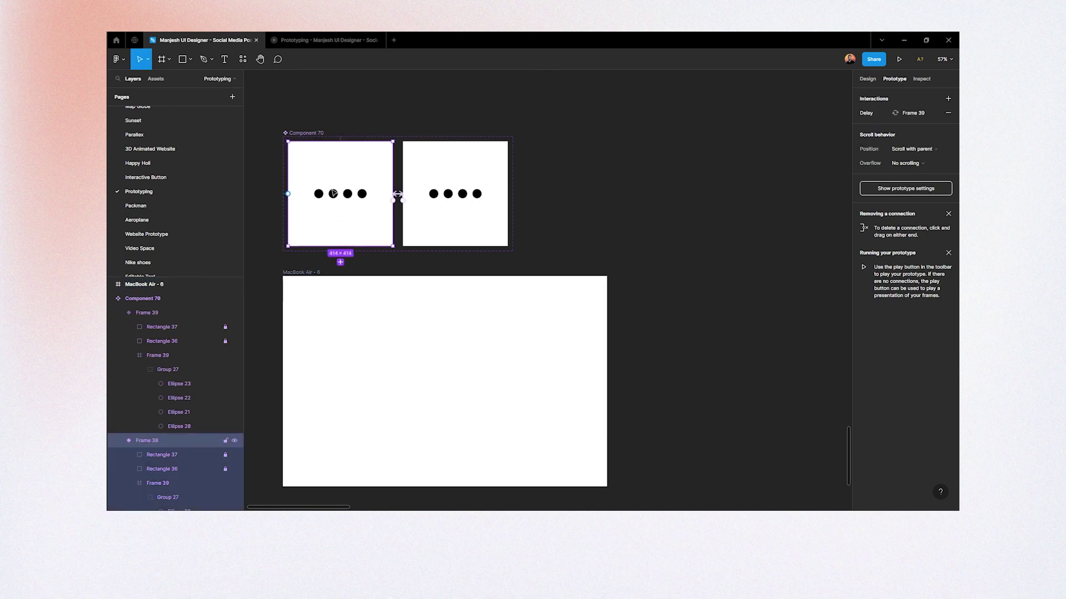
key("shift+e")
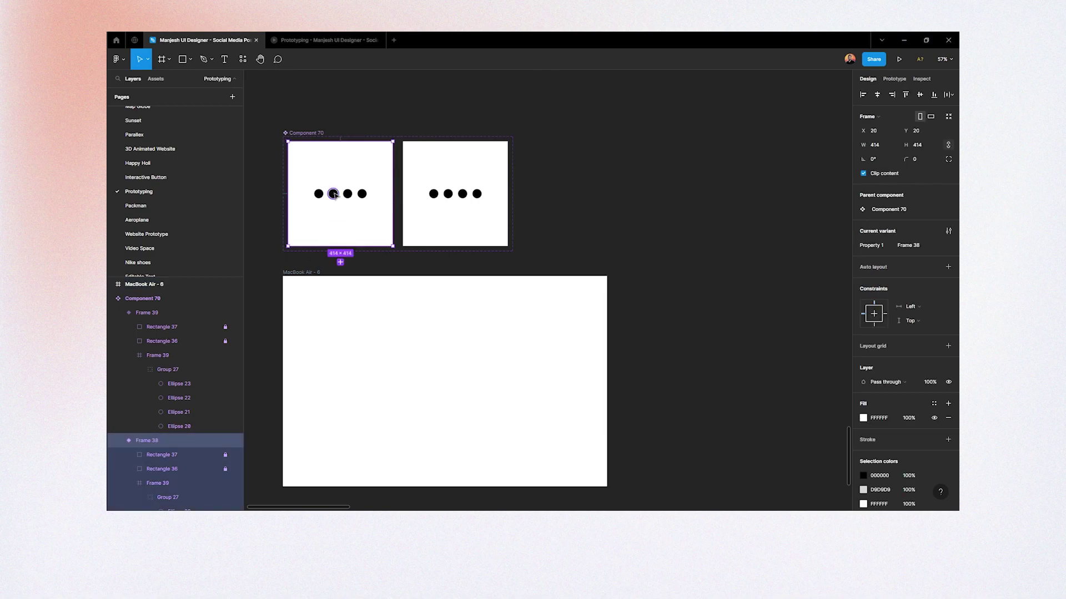
key("ctrl+c")
left_click(304, 273)
key("ctrl+v")
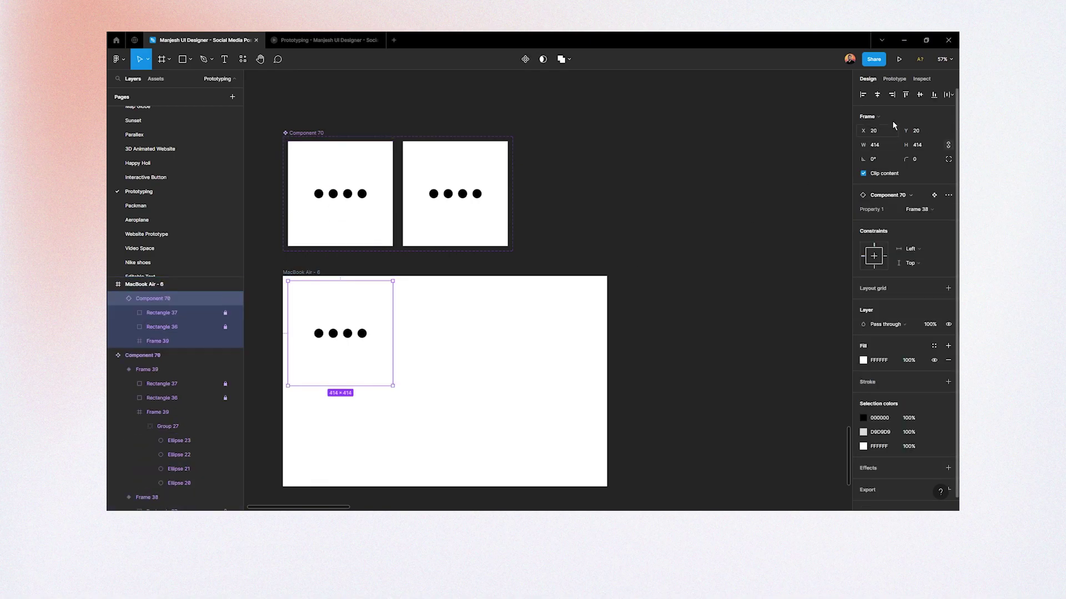
left_click(876, 94)
left_click(920, 95)
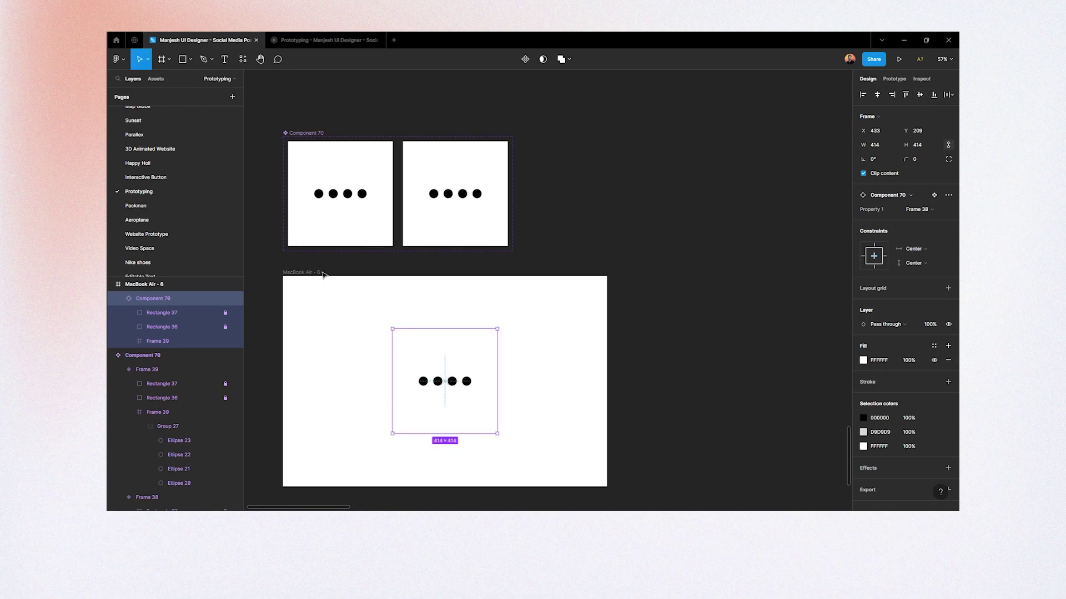
Step: Play the prototype to watch the dots merge in the MacBook Air frame
left_click(899, 60)
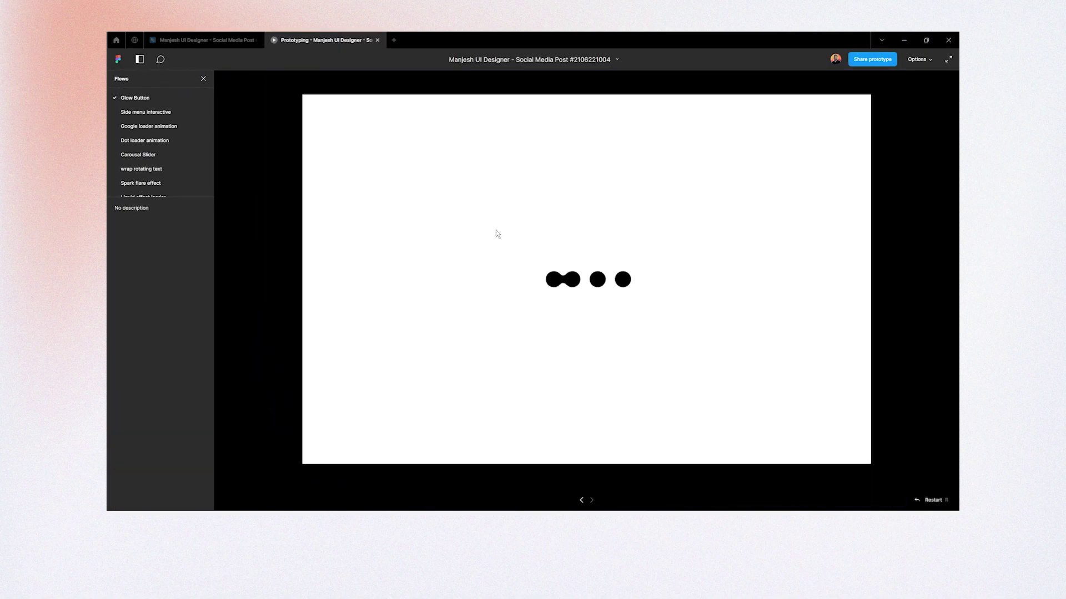